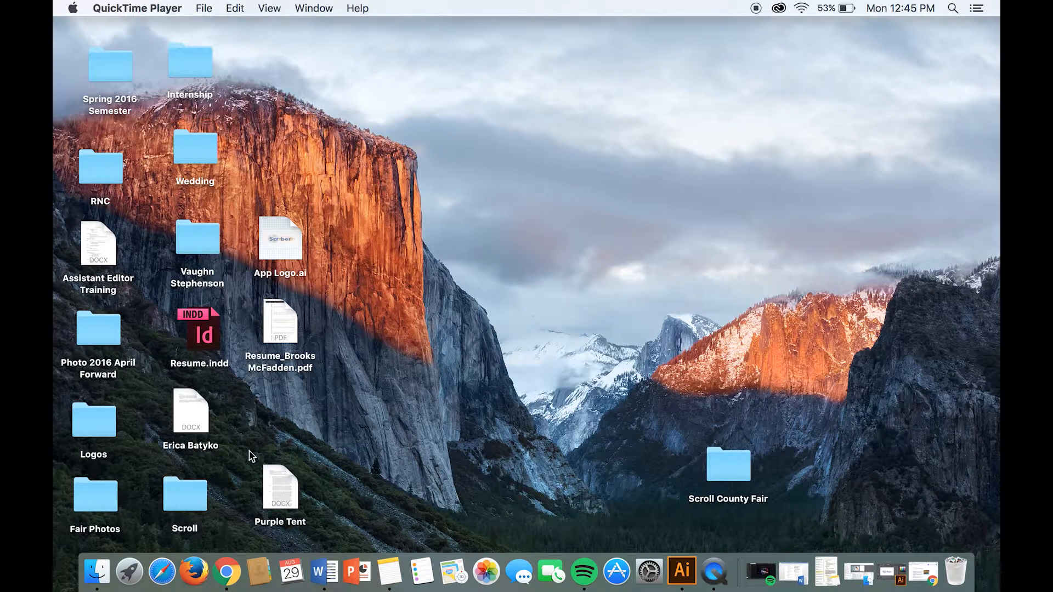
click(97, 572)
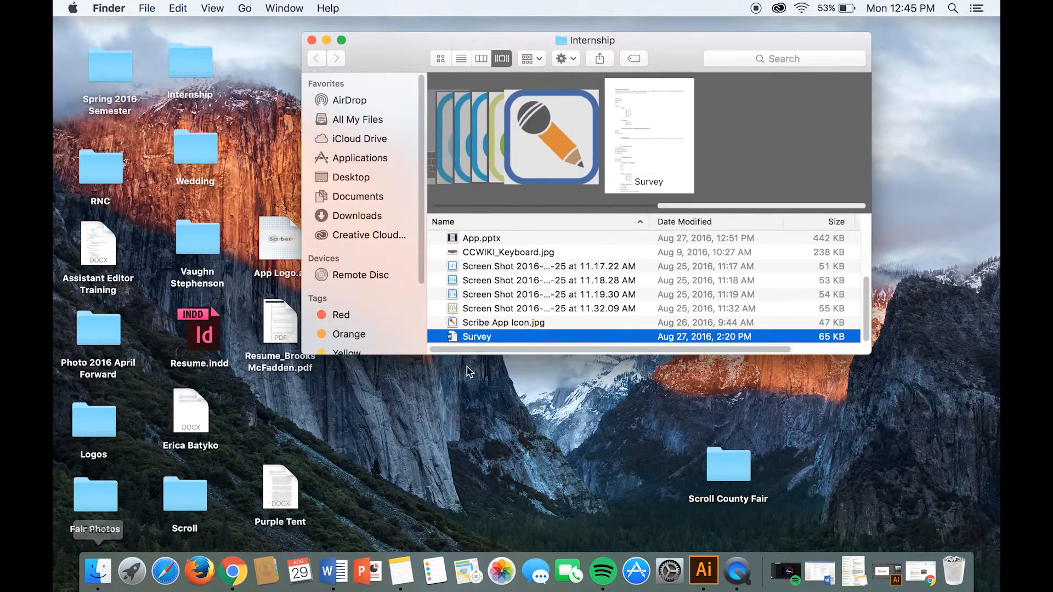
scroll(349, 235, down, 5)
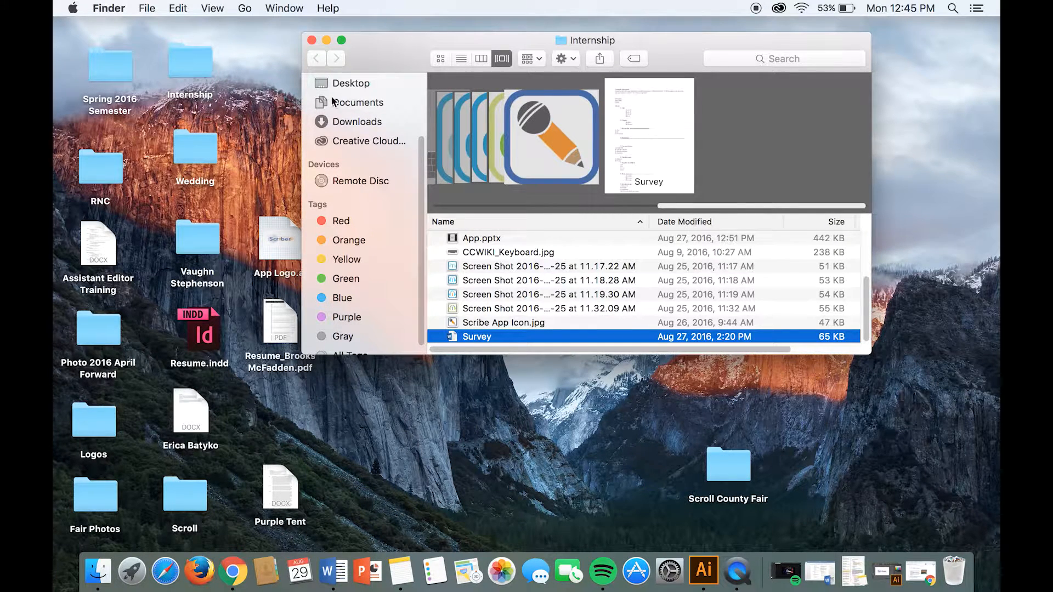
click(326, 40)
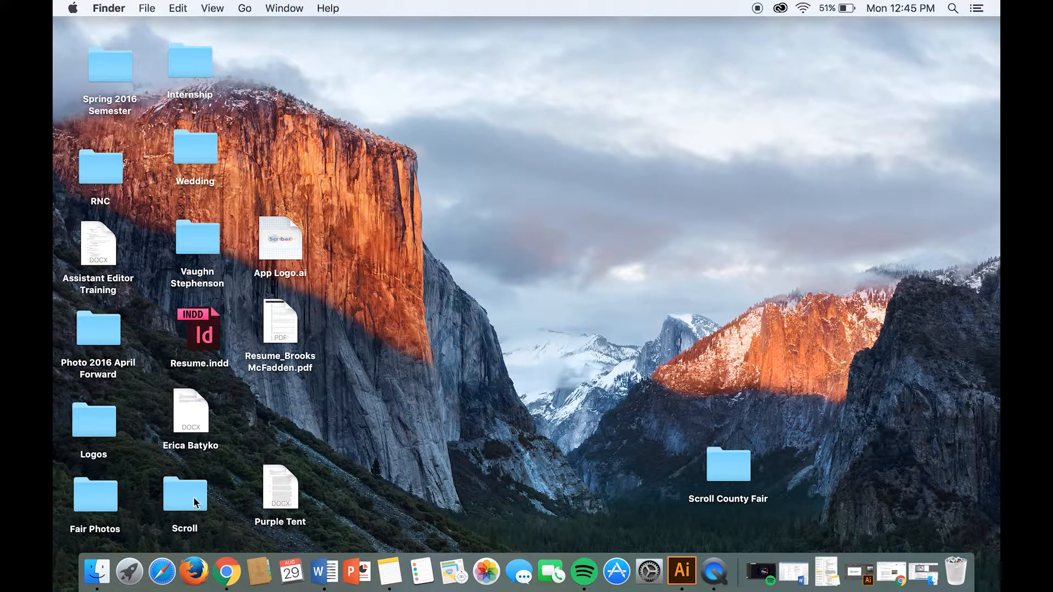
Step: Open the Applications folder in Finder
click(99, 576)
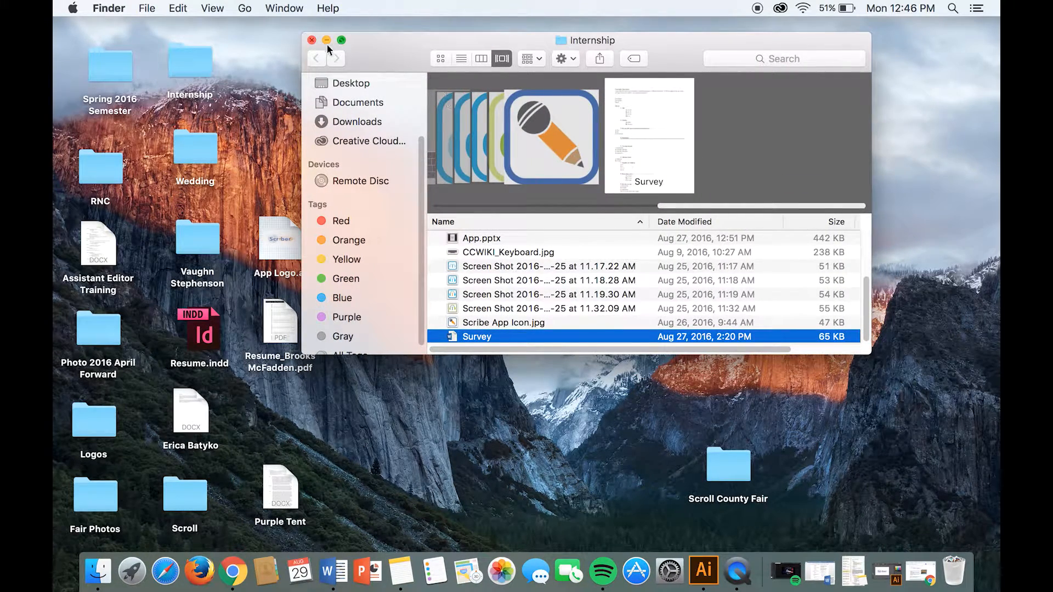
scroll(335, 114, up, 5)
click(345, 158)
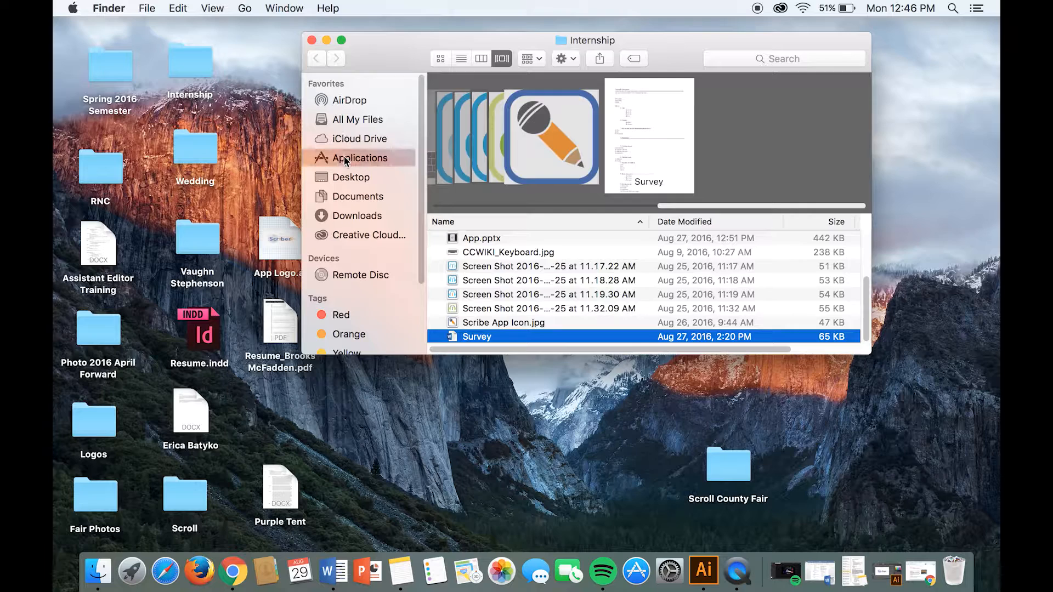
Step: Search the Mac for Adobe Bridge, launch Adobe Bridge CC, and minimize the Finder window
click(953, 8)
text(quicktime)
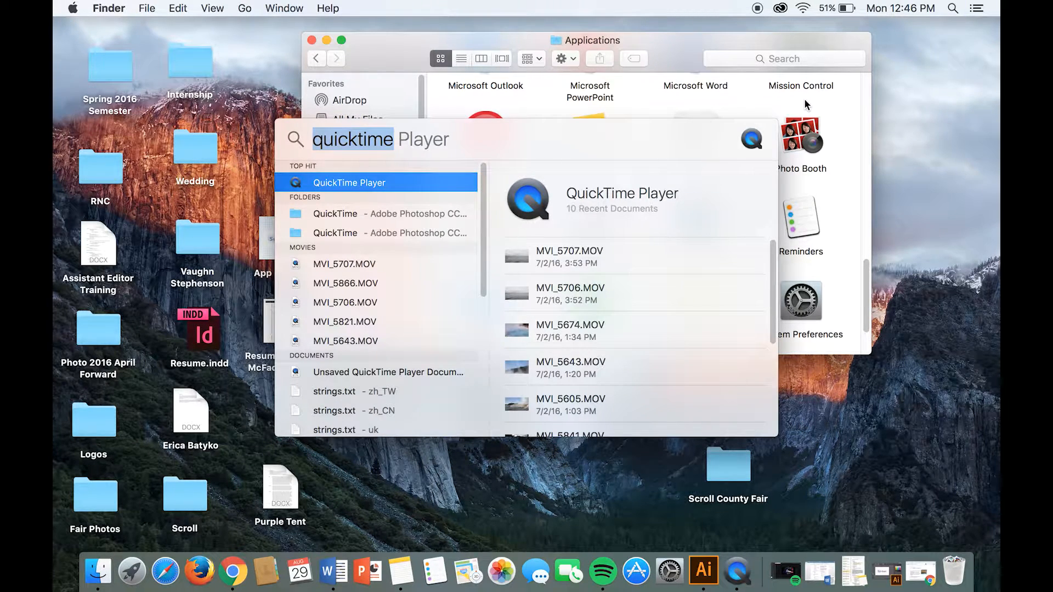
text(adobe bridge)
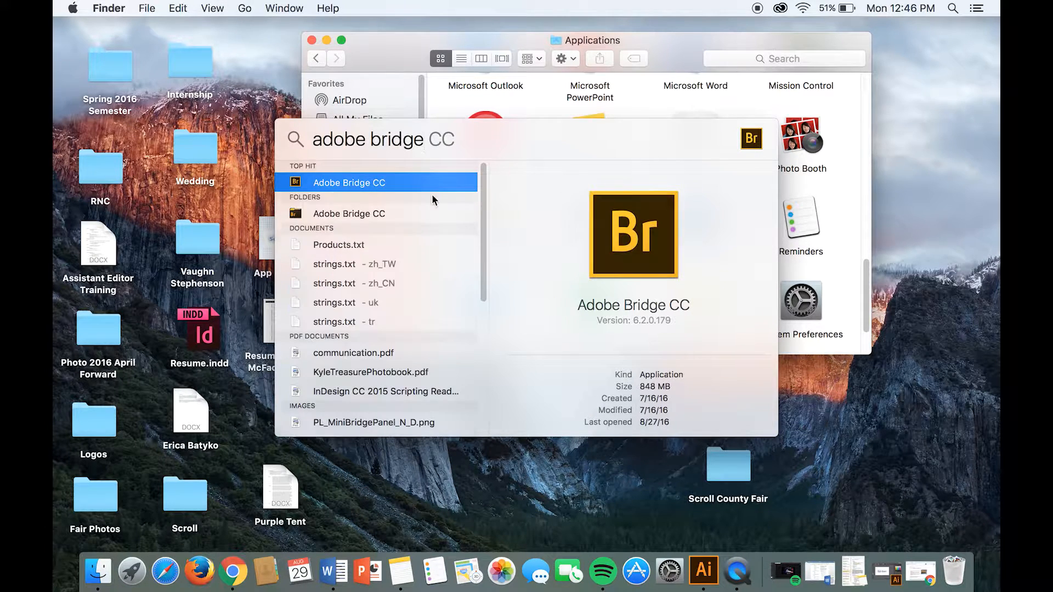
key(Return)
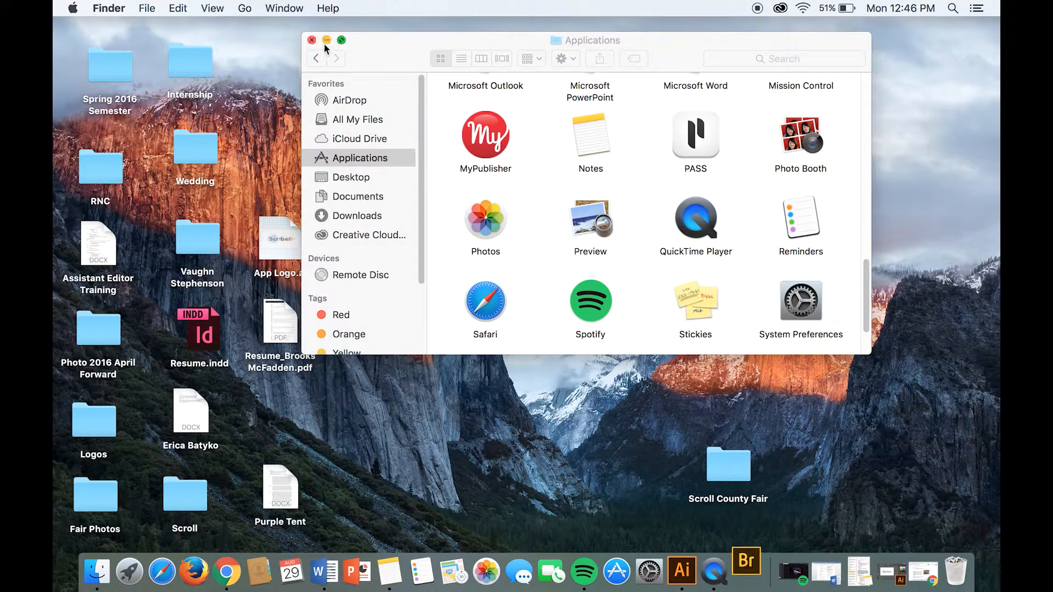
click(327, 41)
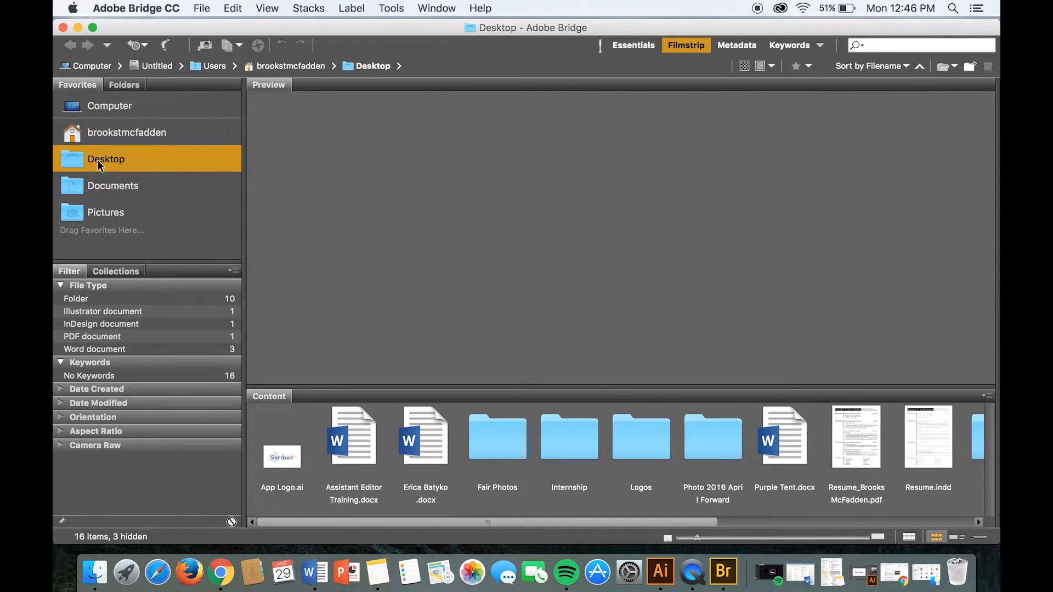
Step: Open the Scroll County Fair folder from the Desktop contents
scroll(584, 467, right, 5)
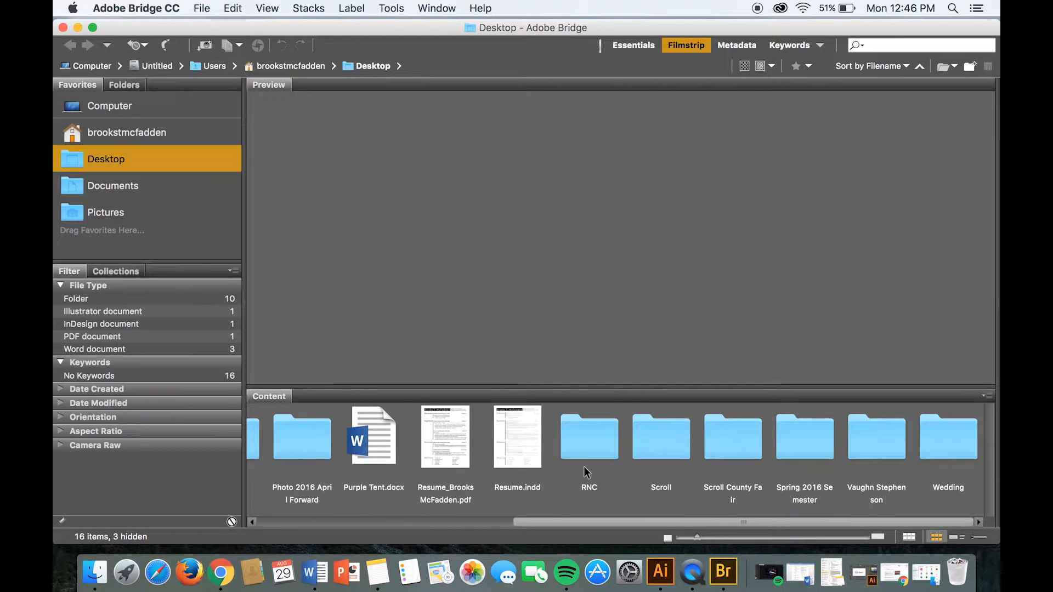
click(735, 453)
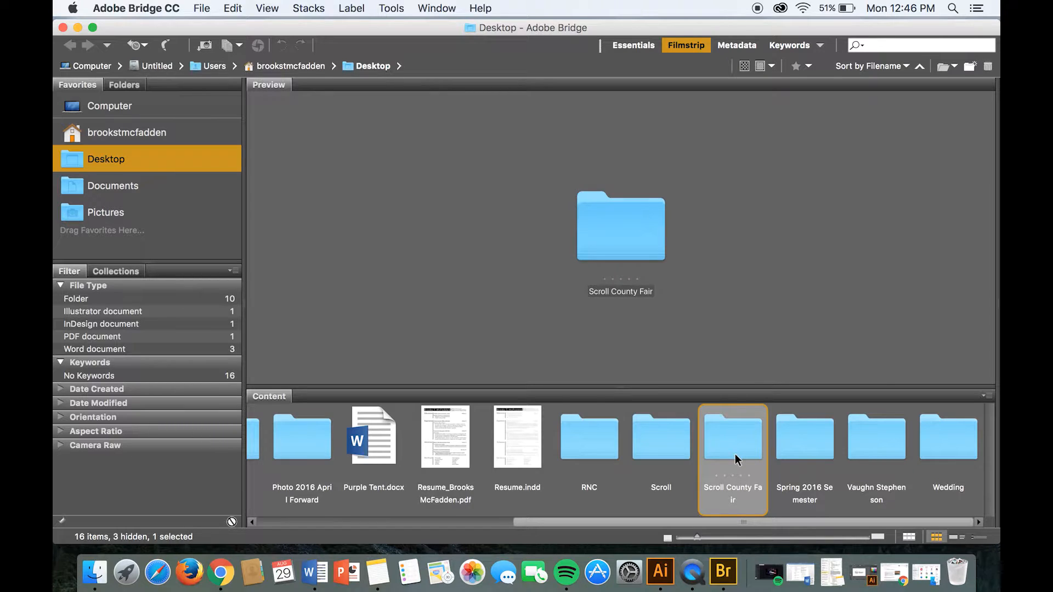
double_click(735, 453)
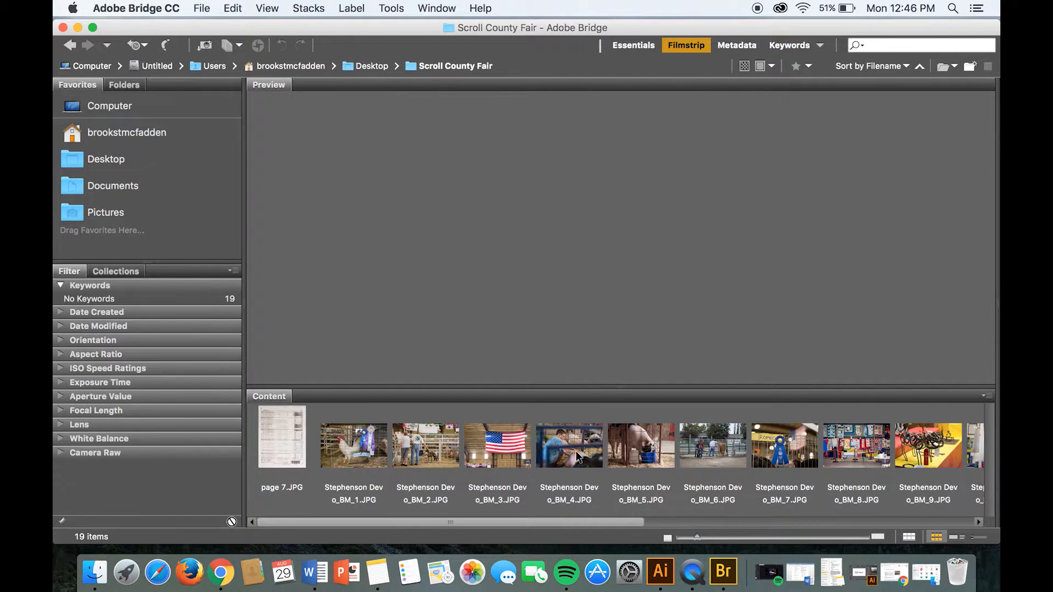
Step: Preview the rooster photo BM_1 in the Filmstrip workspace and give it a five-star rating
click(683, 46)
click(384, 463)
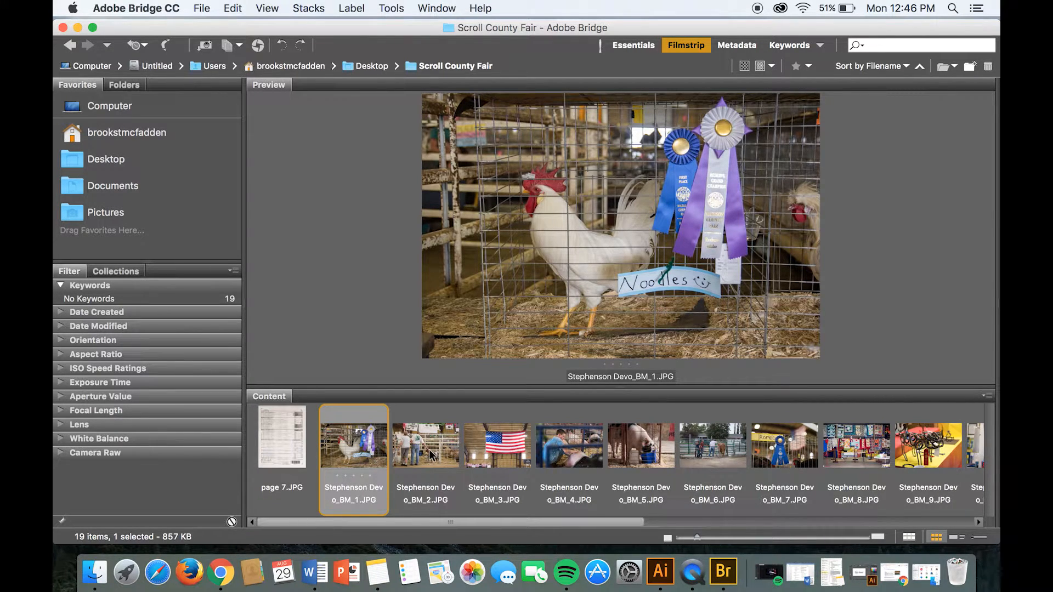
scroll(432, 454, right, 10)
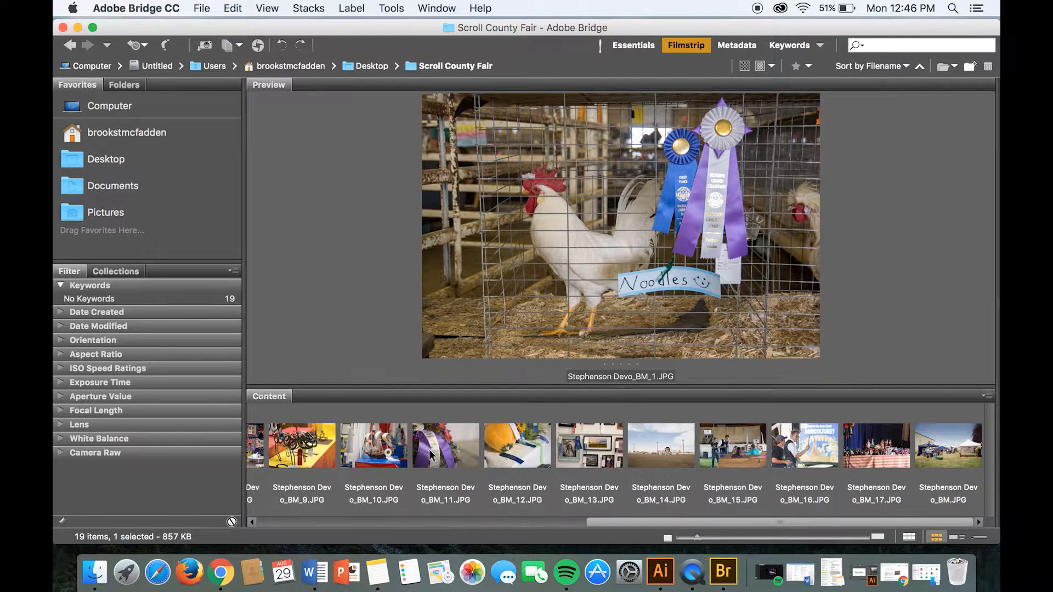
scroll(431, 454, left, 10)
scroll(431, 454, right, 10)
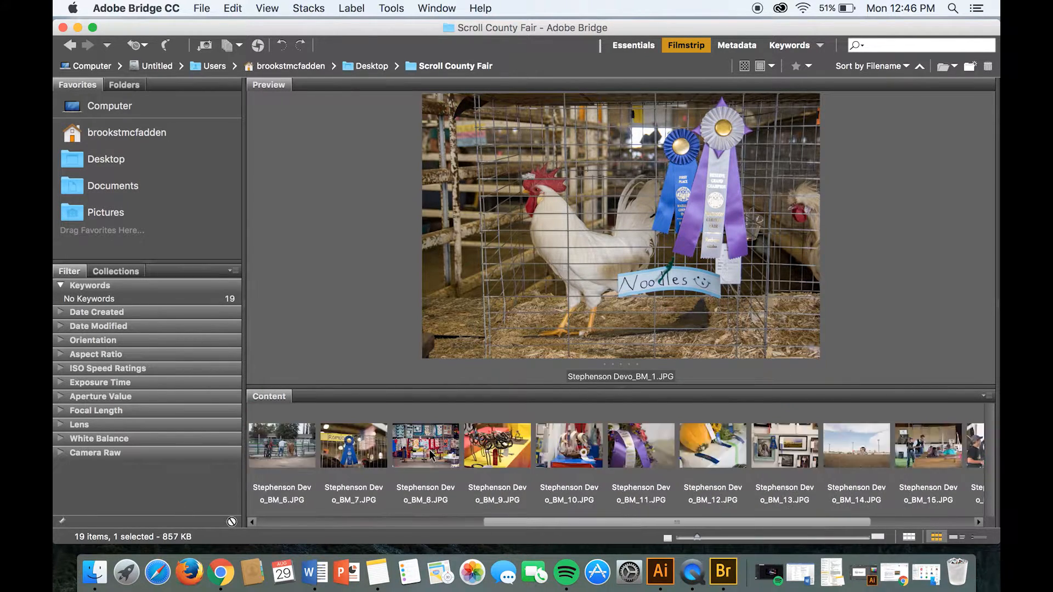
scroll(432, 454, left, 10)
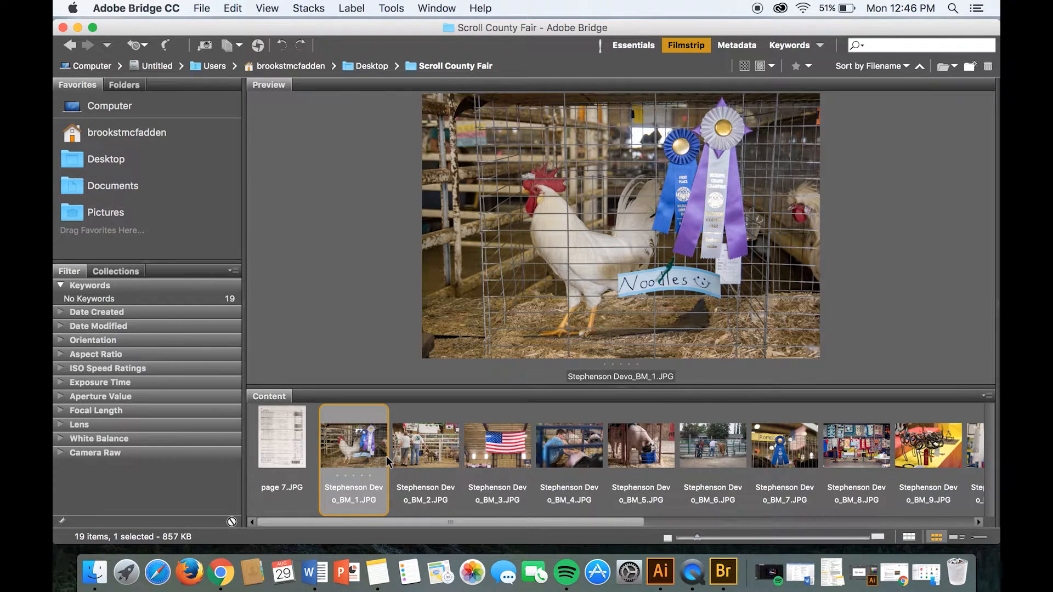
key(super+5)
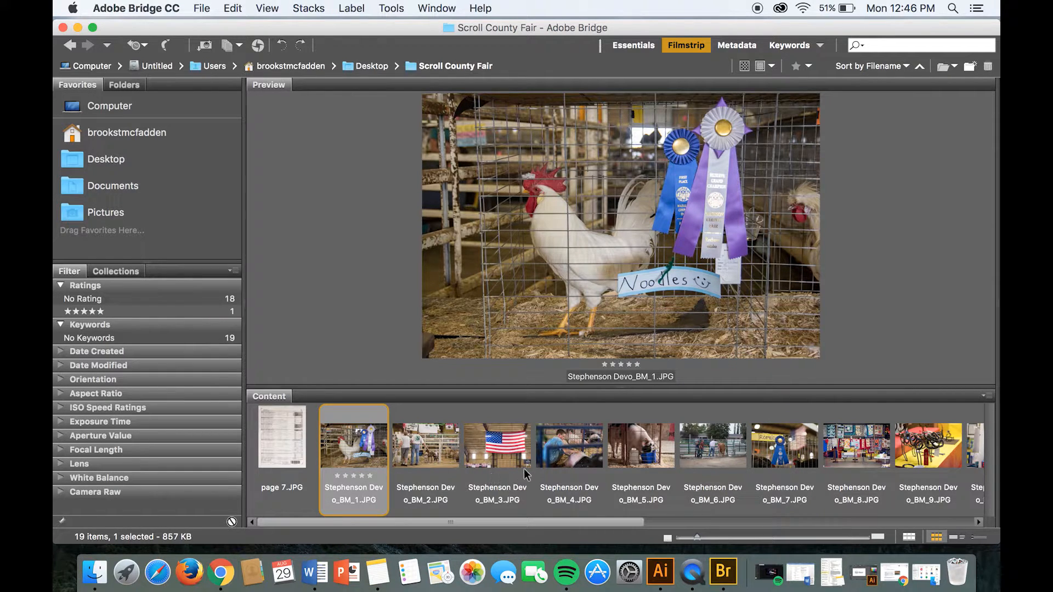
Step: Give five-star ratings to photos BM_5, BM_7, BM_8 and BM_9
scroll(488, 473, right, 4)
click(498, 462)
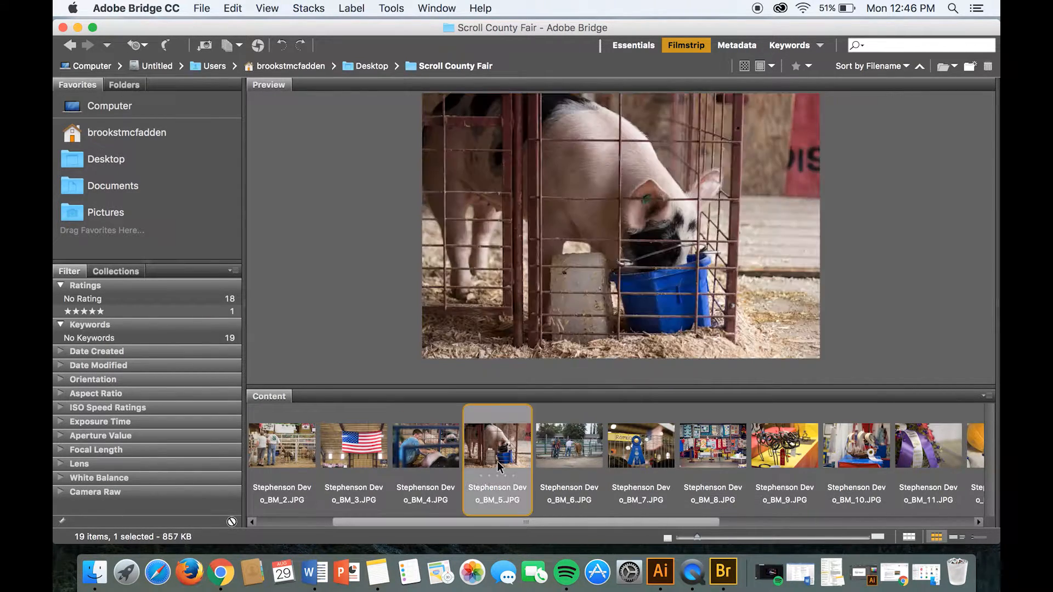
key(super+5)
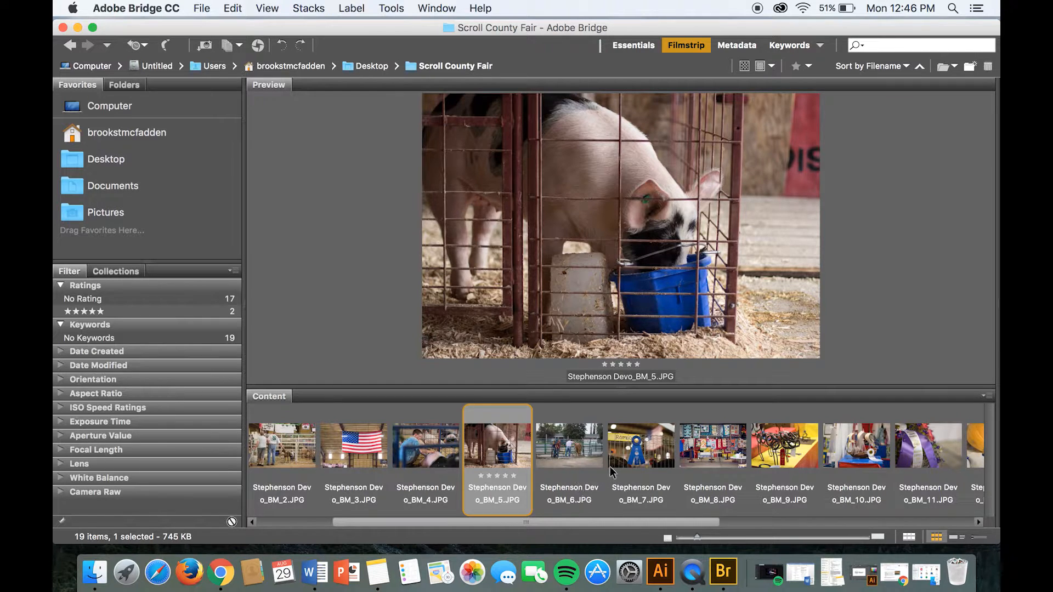
click(630, 466)
key(super+5)
click(713, 459)
key(super+5)
click(782, 458)
key(super+5)
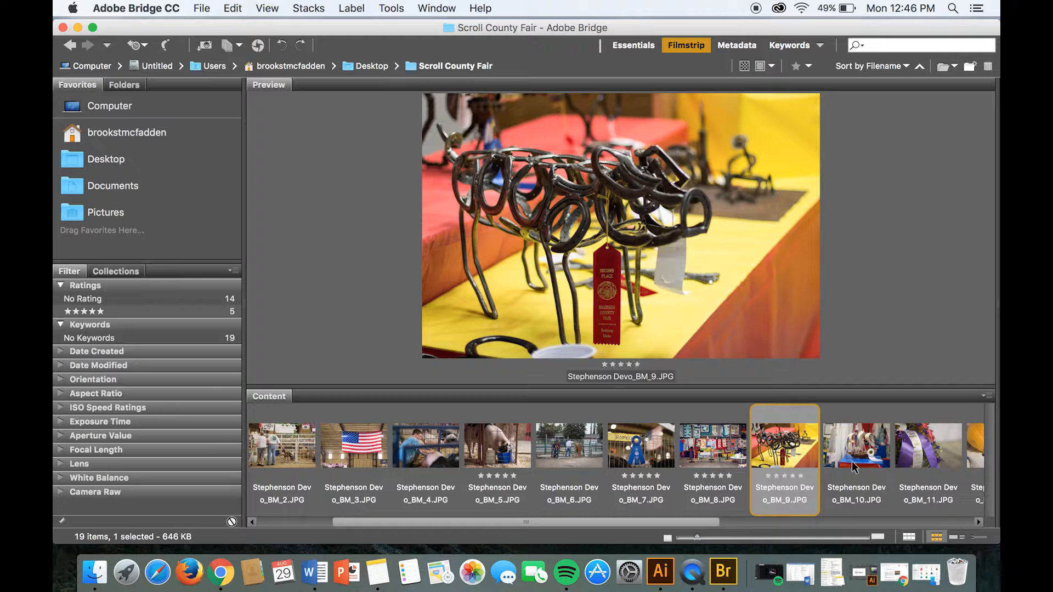
Step: Give five-star ratings to photos BM_10, BM_11, BM_12, BM_14 and BM_15
click(854, 462)
key(super+5)
click(911, 466)
key(super+5)
scroll(911, 466, down, 5)
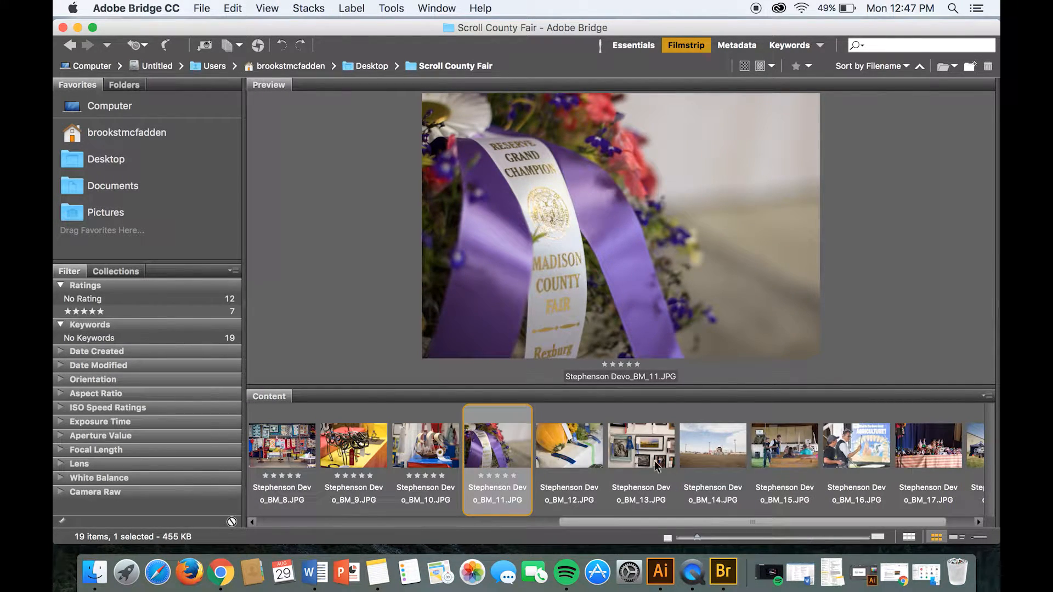
key(Right)
key(super+5)
click(717, 454)
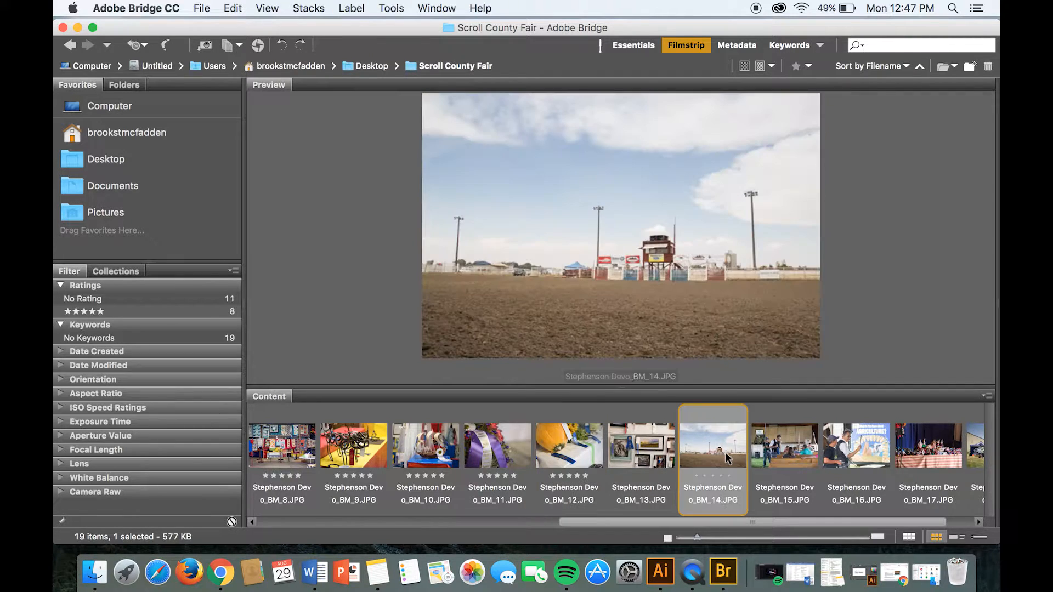
key(super+5)
click(794, 465)
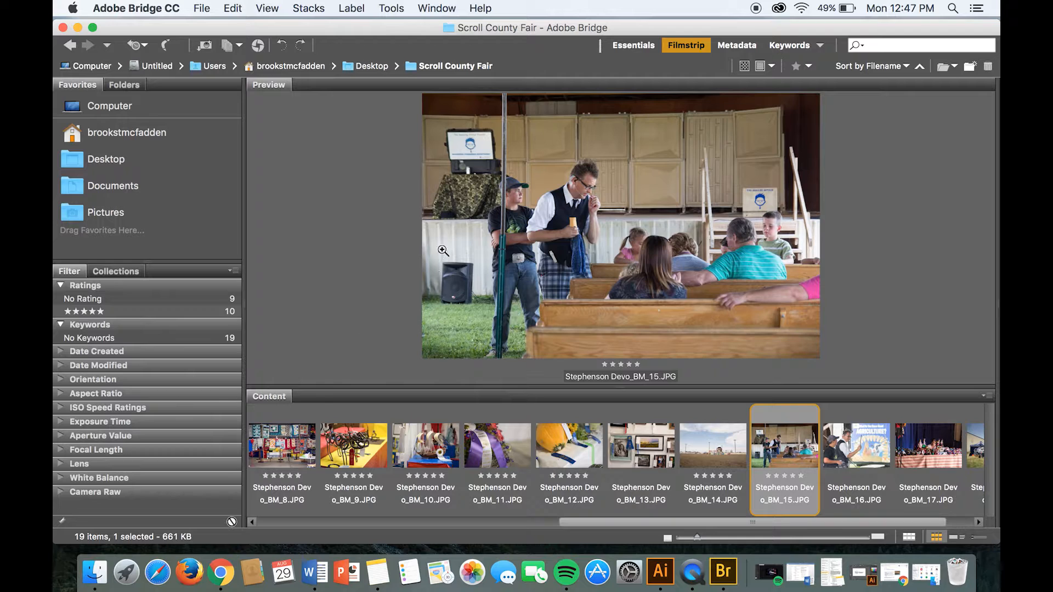
Step: Filter the folder to show only five-star photos and select all of them
click(111, 310)
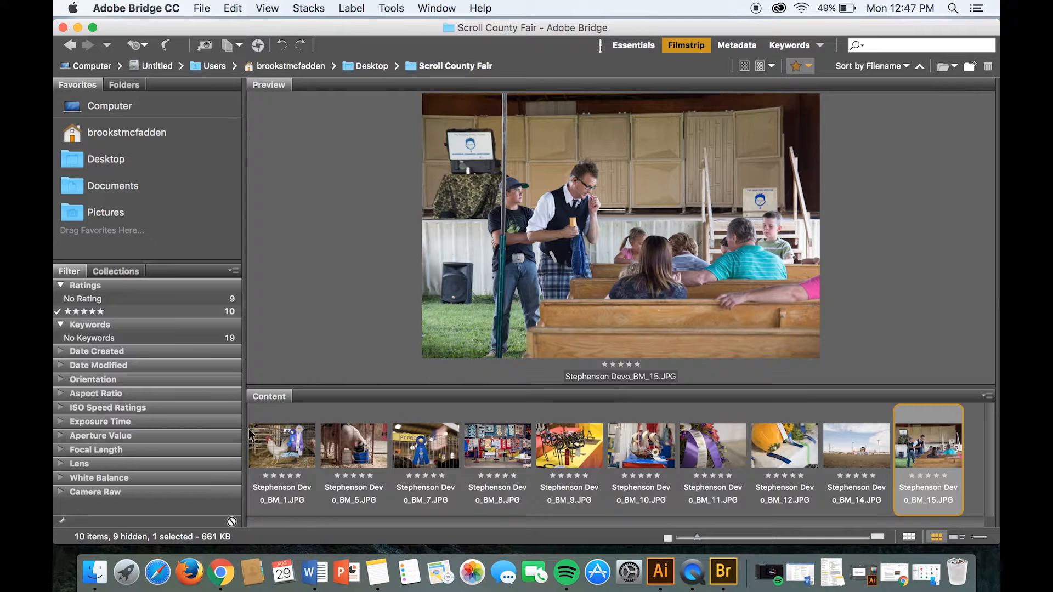
key(super+a)
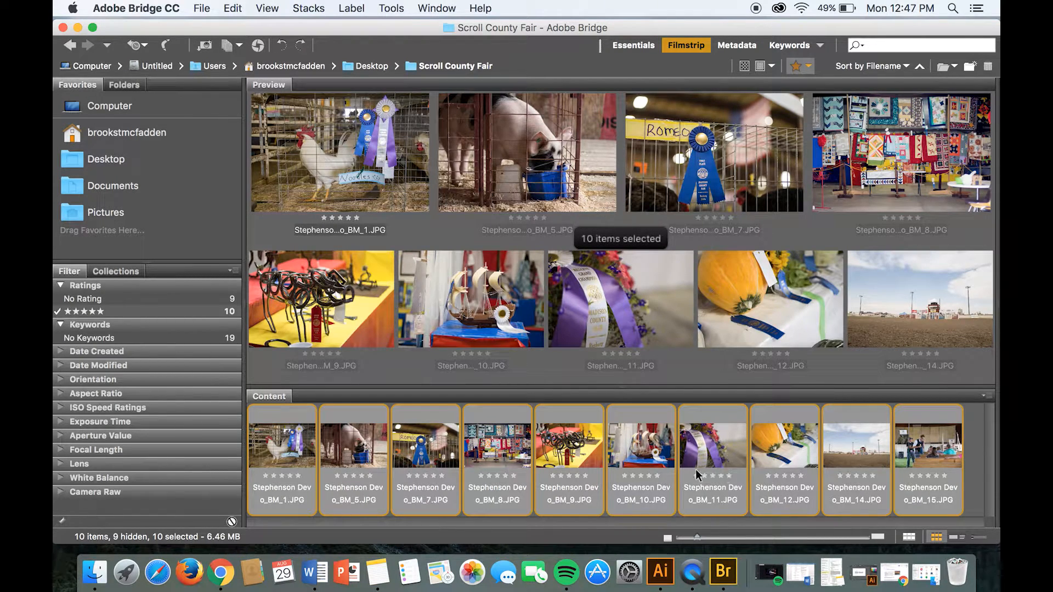
Step: Switch to the Metadata workspace and open the IPTC Core Creator field of the selected photos for editing
click(738, 45)
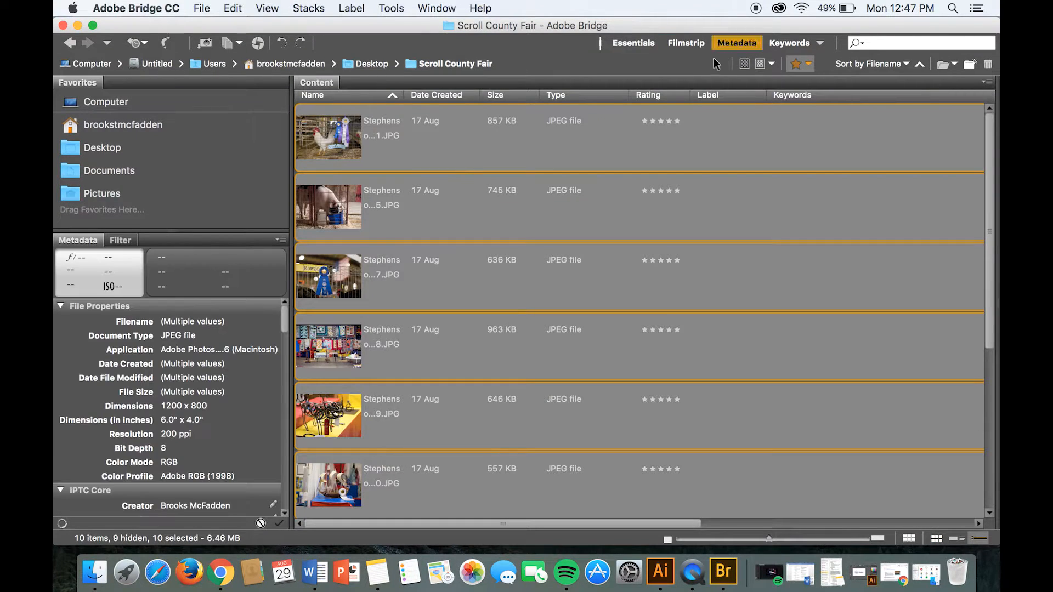
scroll(222, 375, down, 15)
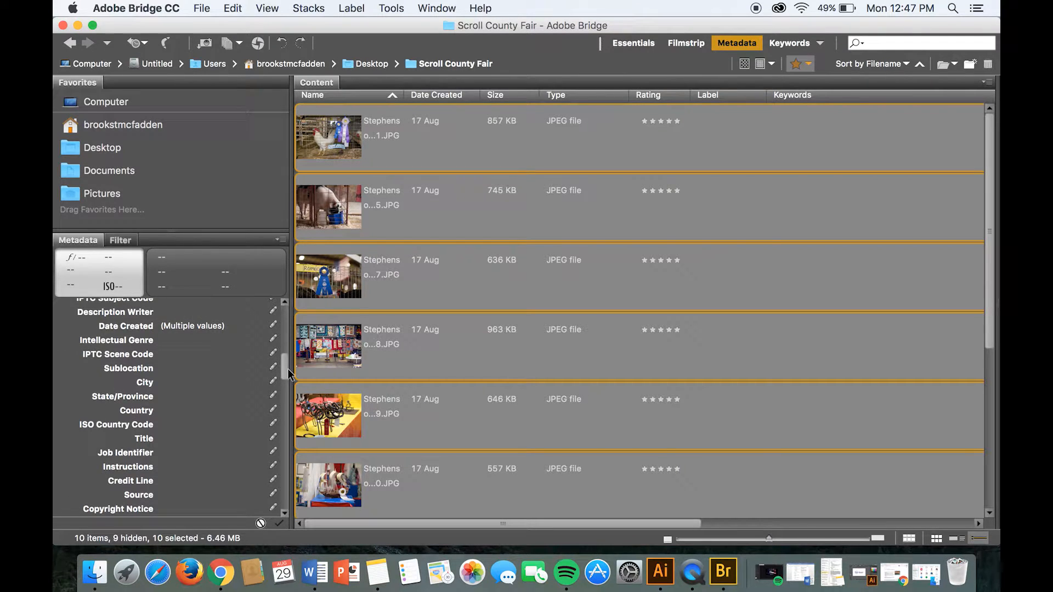
drag(286, 369, 285, 337)
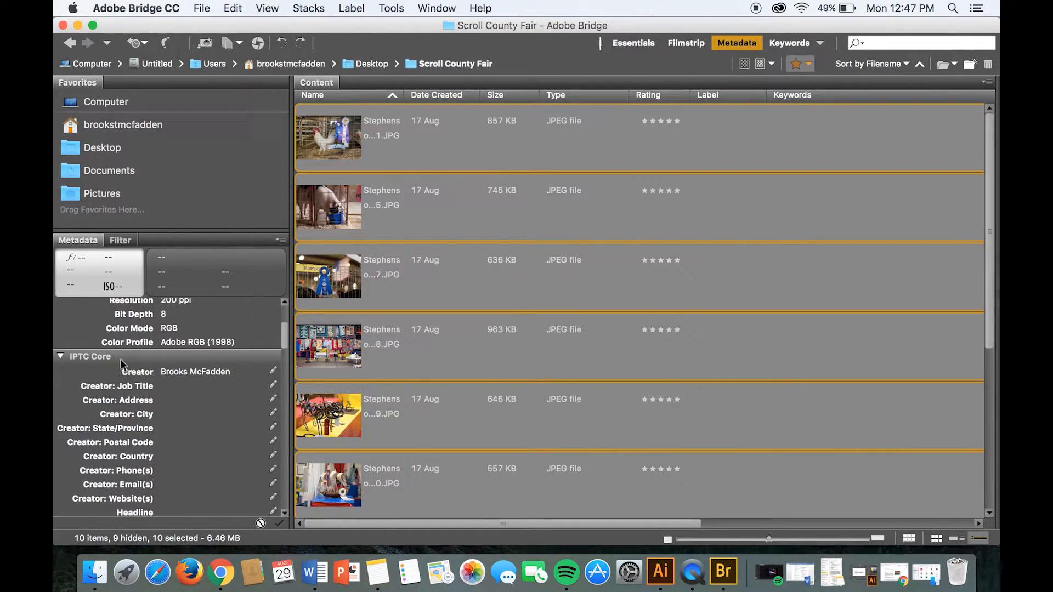
click(227, 372)
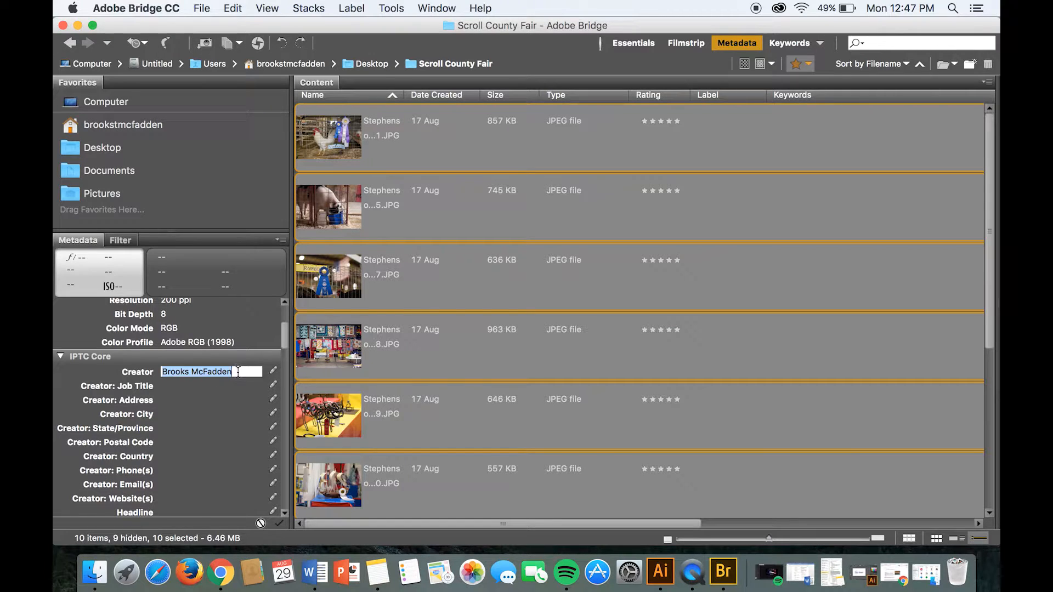
click(230, 372)
Step: Set the creator's job title to "Scroll Photographer" for the selected photos
click(229, 387)
text(SCroll)
key(BackSpace)
key(BackSpace)
key(BackSpace)
key(BackSpace)
key(BackSpace)
text(croll Photograph)
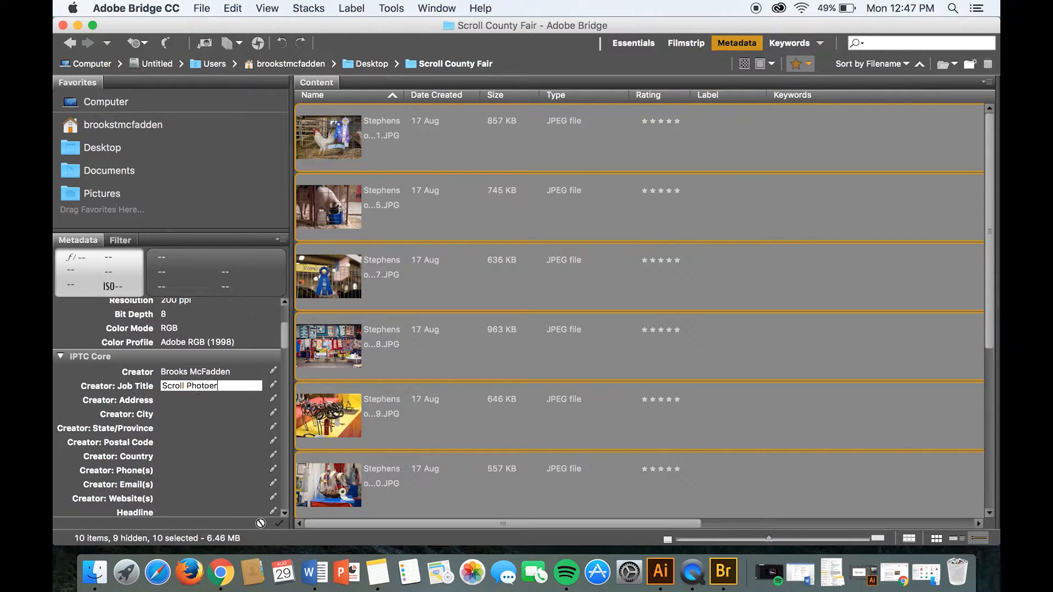
text(er)
Step: Set the IPTC description of the selected photos to "Photos of the Madison County Fair 2016"
drag(283, 341, 285, 355)
click(204, 387)
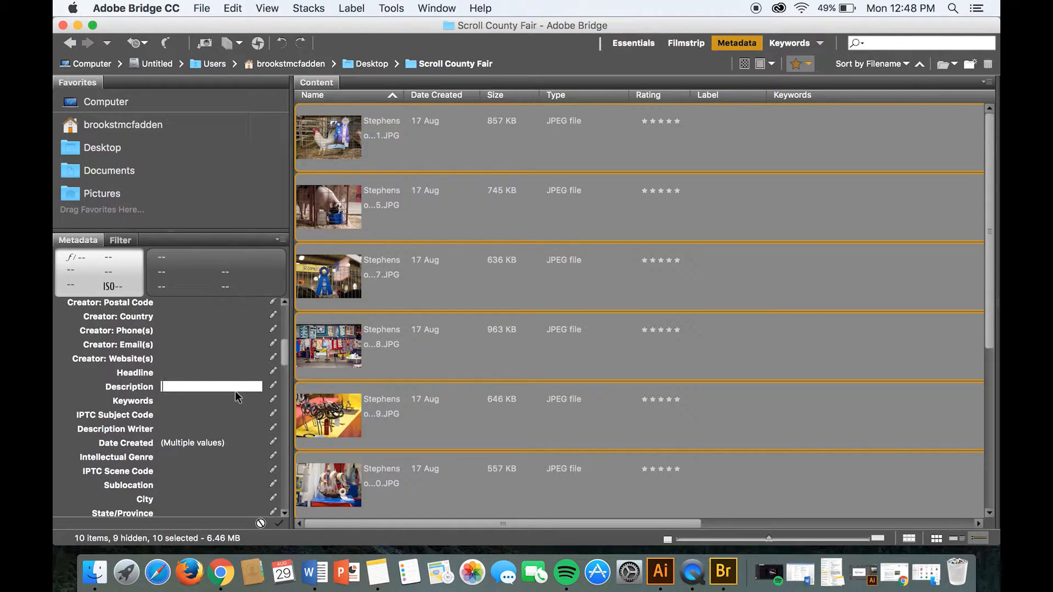
text(Photos of theMadison Cou)
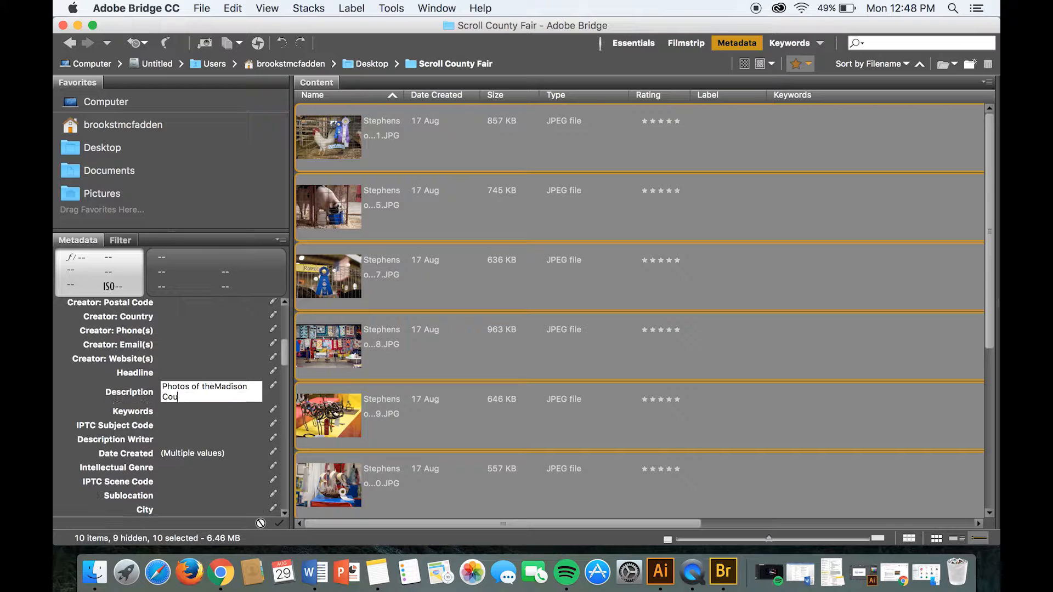
text(nty Fair 2016)
click(216, 387)
Step: Enter the keywords fair, county, madison and rodeo in the IPTC metadata of the selected photos
click(225, 411)
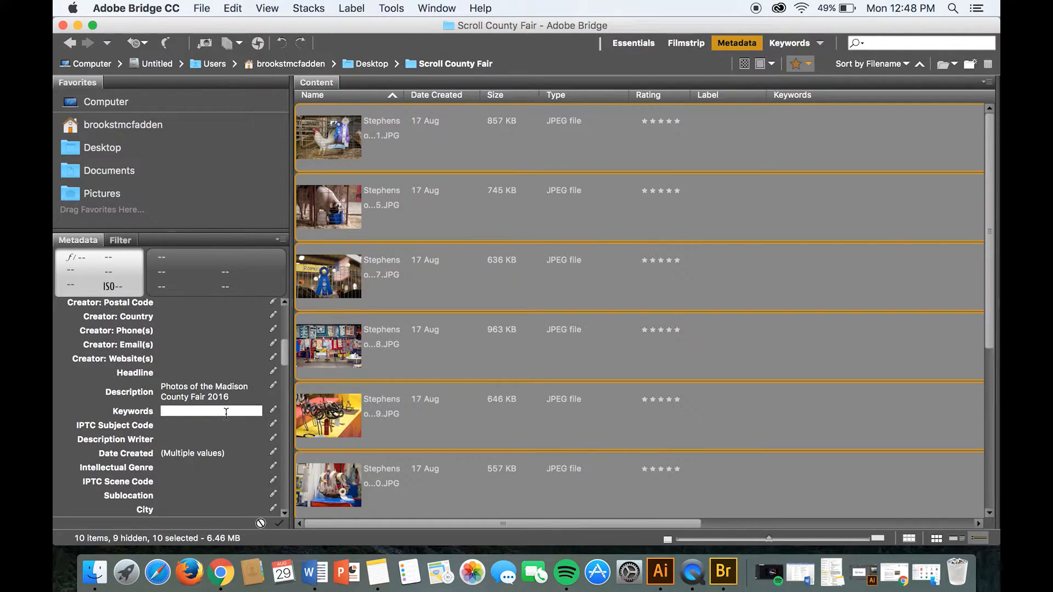
text(fair)
key(Return)
key(BackSpace)
text(, county, madison, rodeo,)
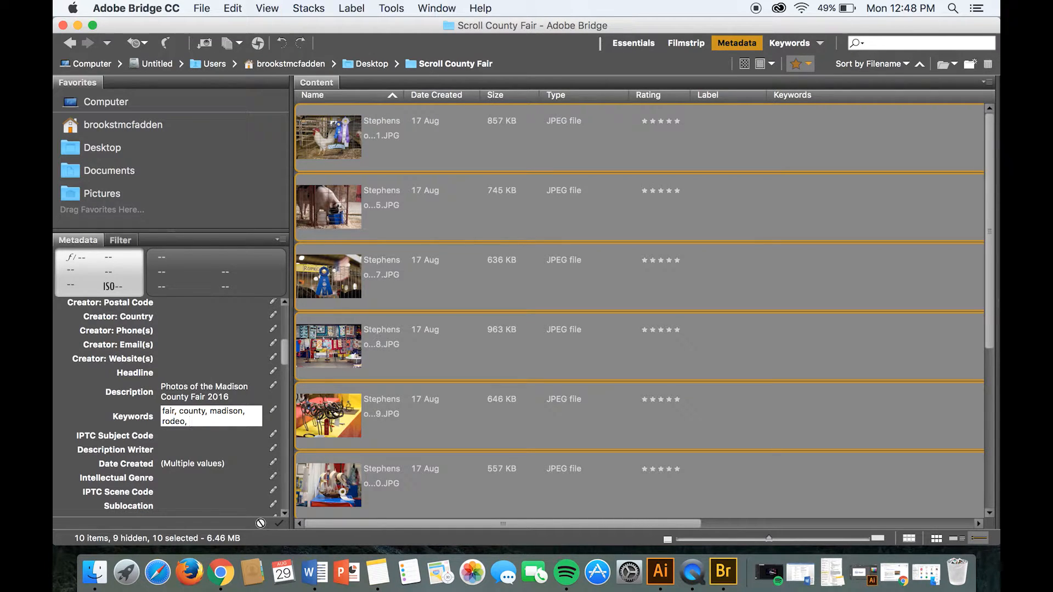
scroll(219, 406, down, 10)
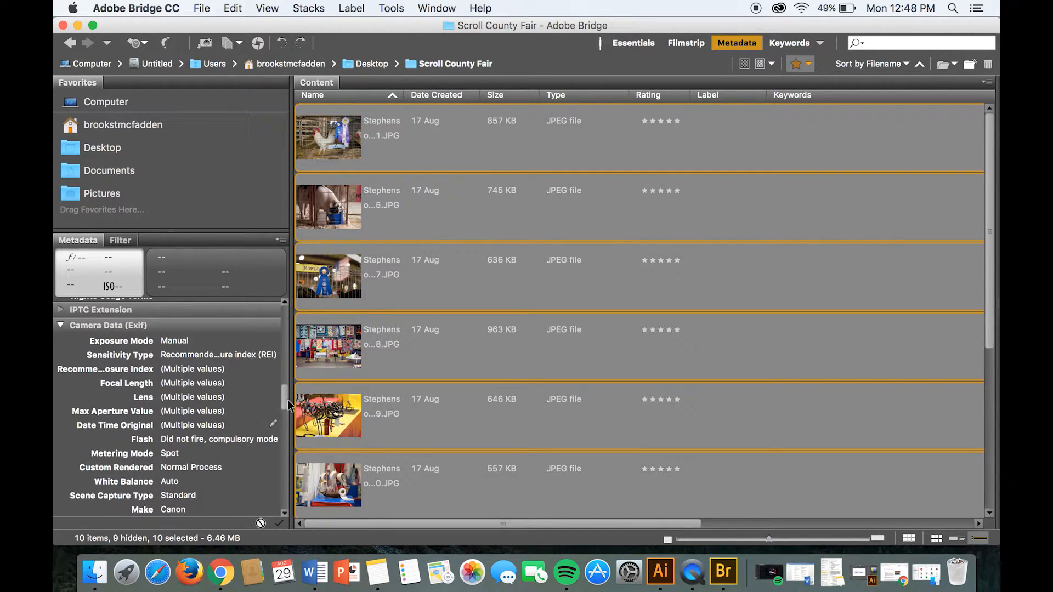
Step: Review the IPTC entries and apply the metadata changes to the selected photos
scroll(285, 394, up, 3)
drag(287, 390, 285, 358)
scroll(282, 351, up, 1)
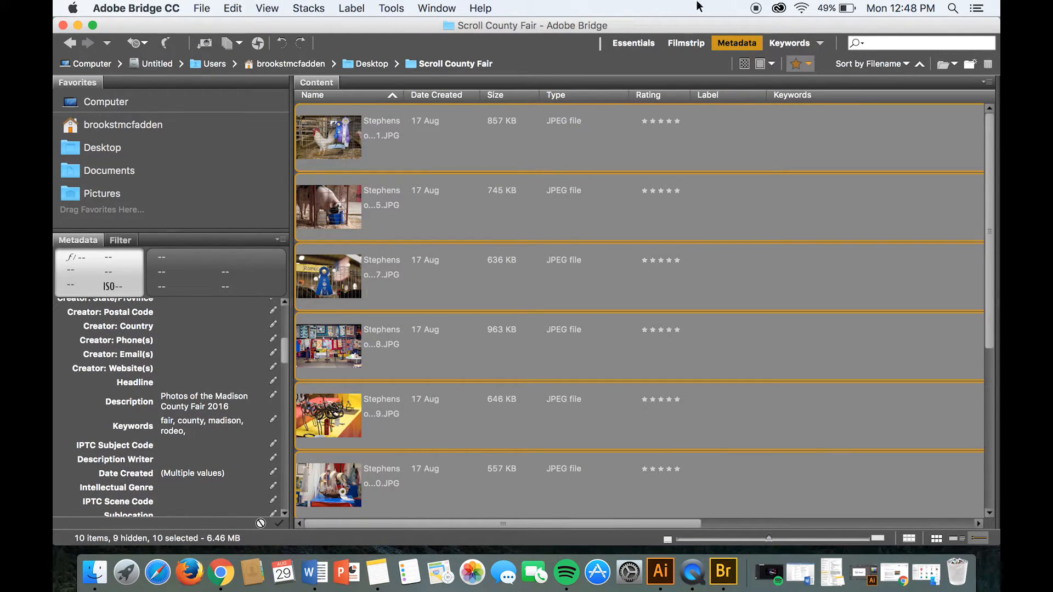
click(683, 38)
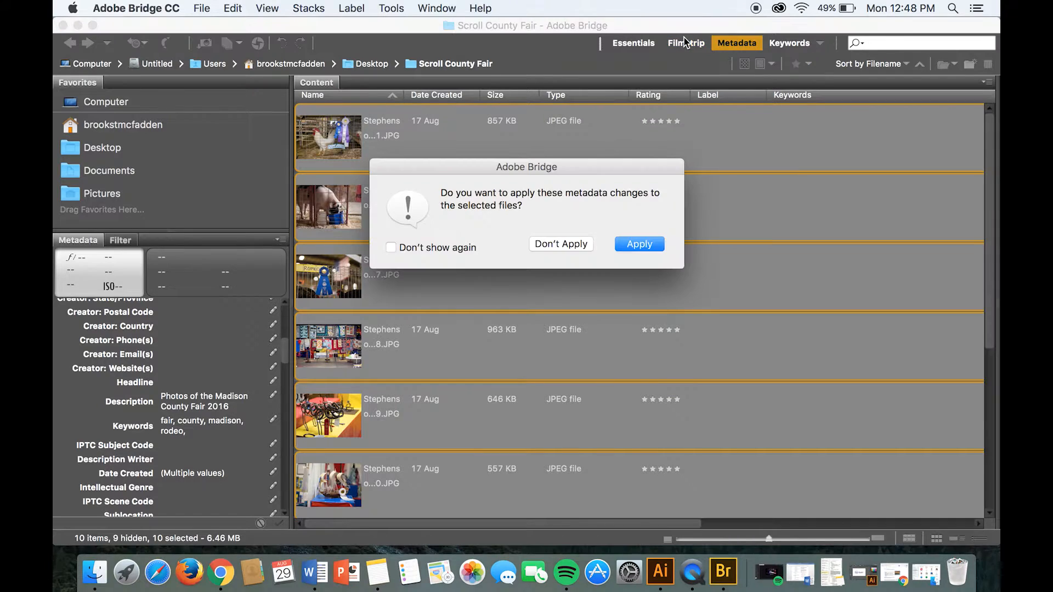
click(636, 243)
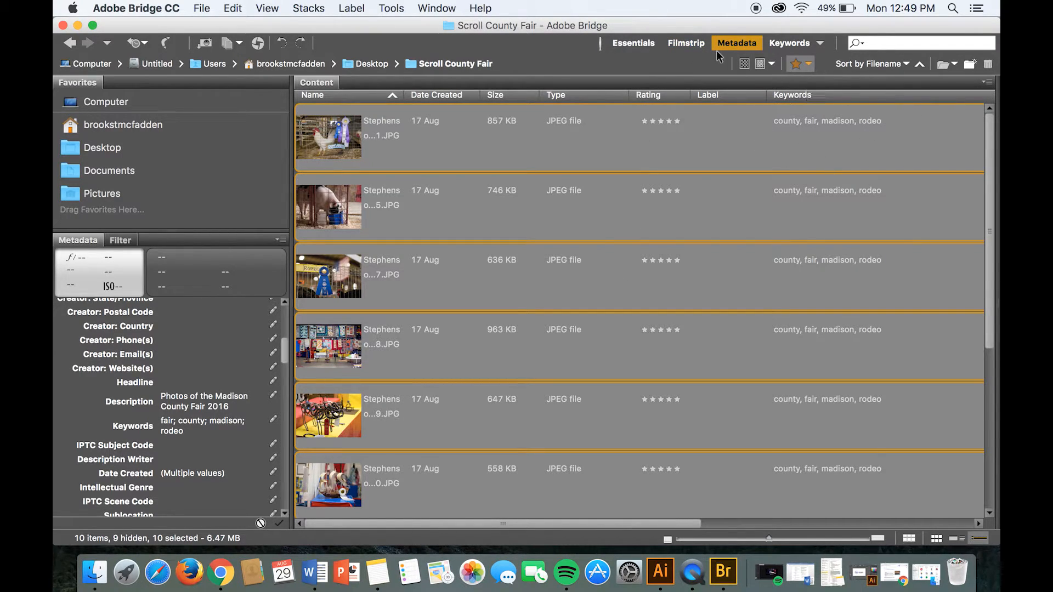
Step: Switch to the Filmstrip workspace, select all of the filtered photos and open them in Camera Raw
click(696, 42)
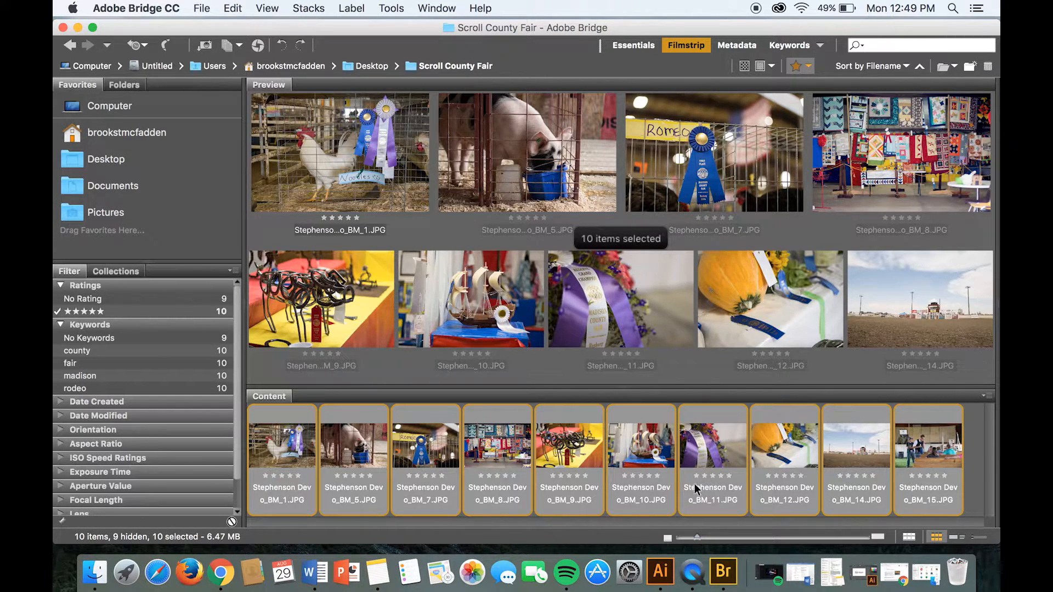
click(703, 461)
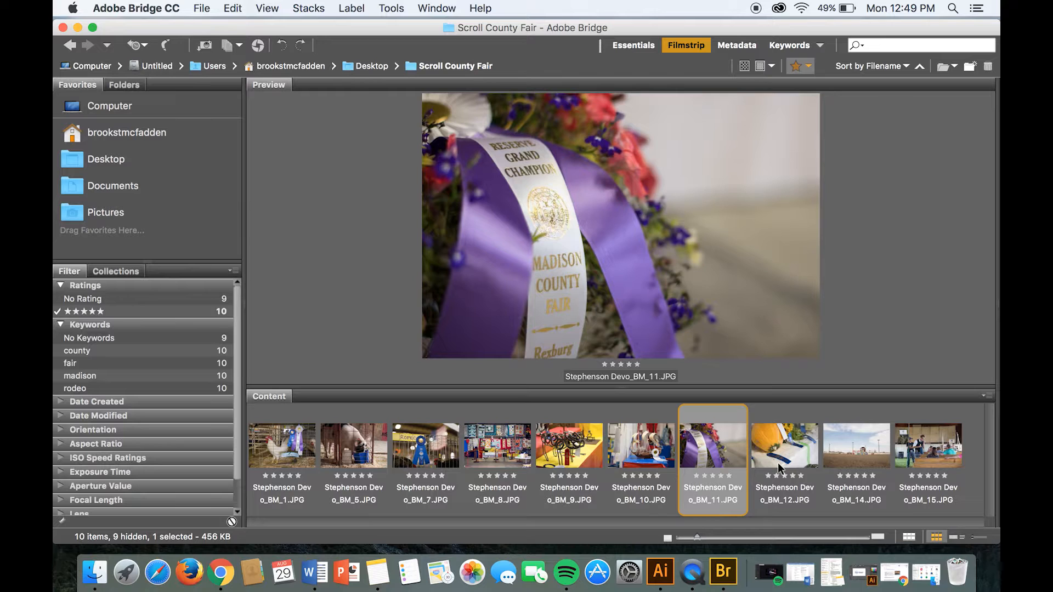
key(super+a)
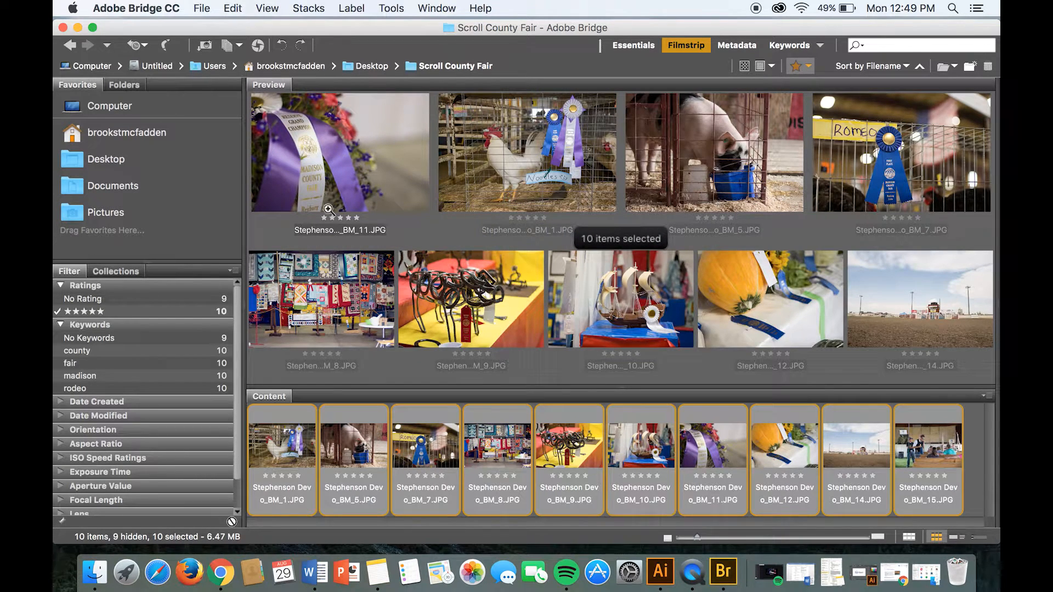
click(258, 46)
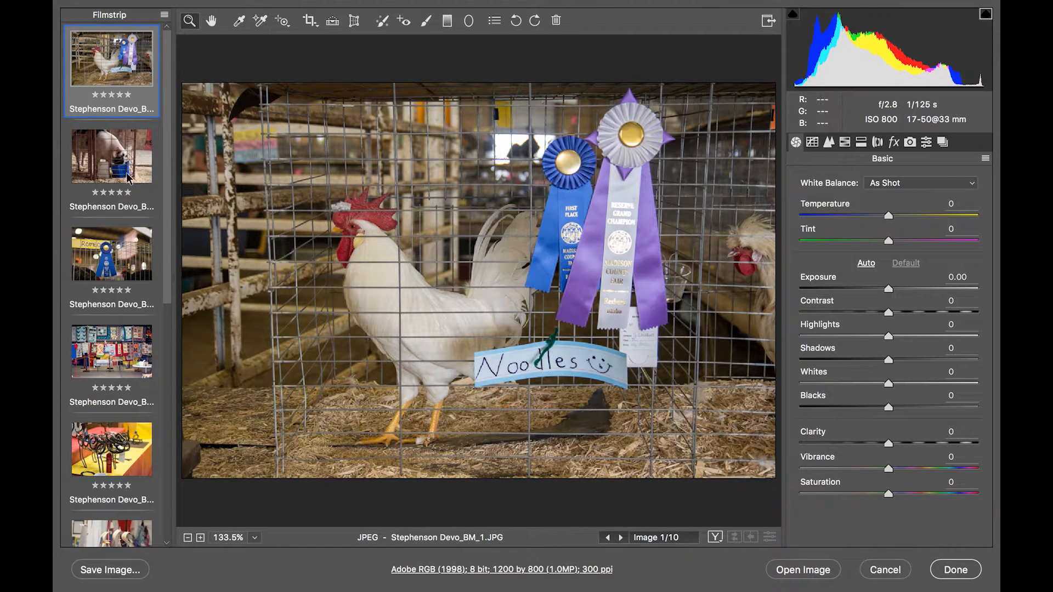
Step: Look through the pig and blue ribbon photos and return to the rooster photo to check its highlight clipping
click(123, 197)
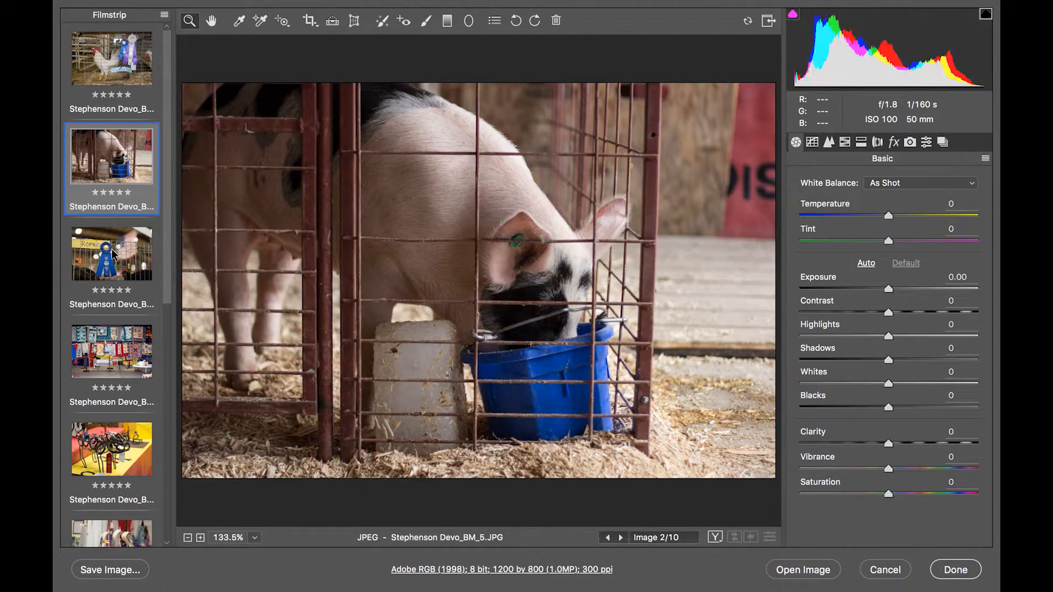
key(Down)
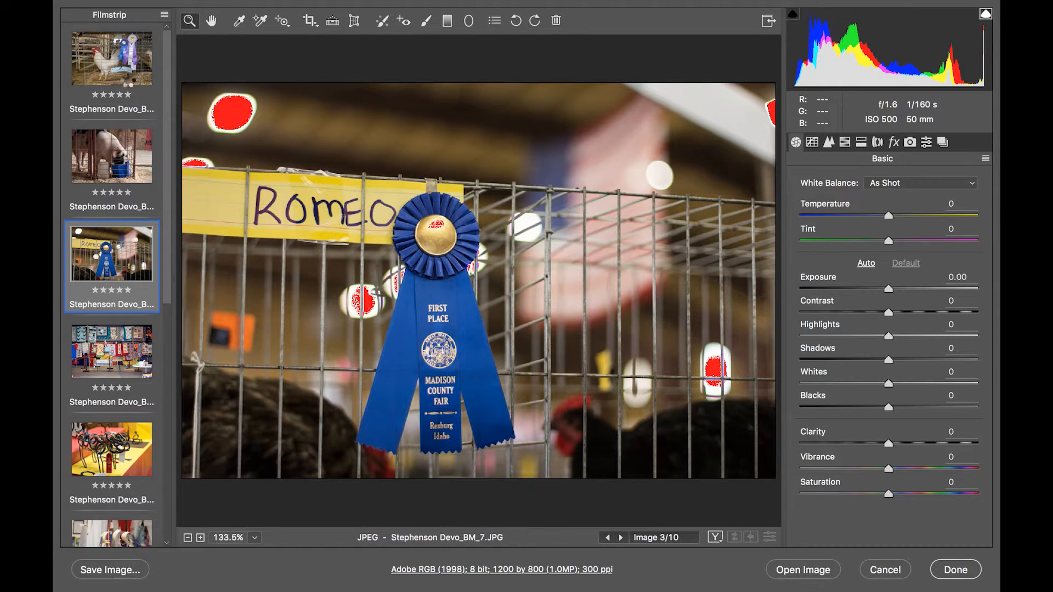
click(139, 74)
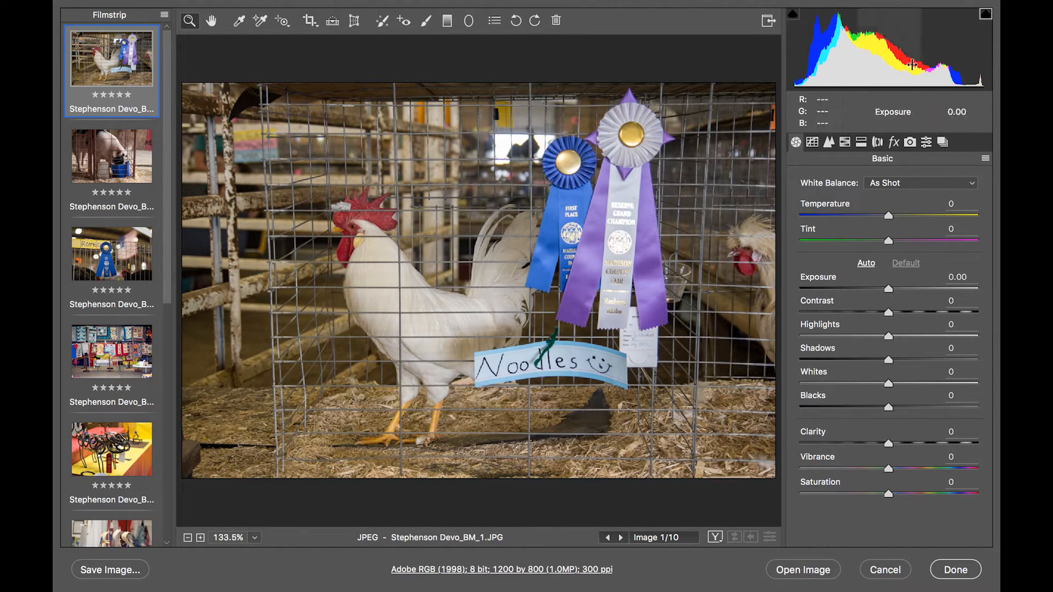
click(986, 16)
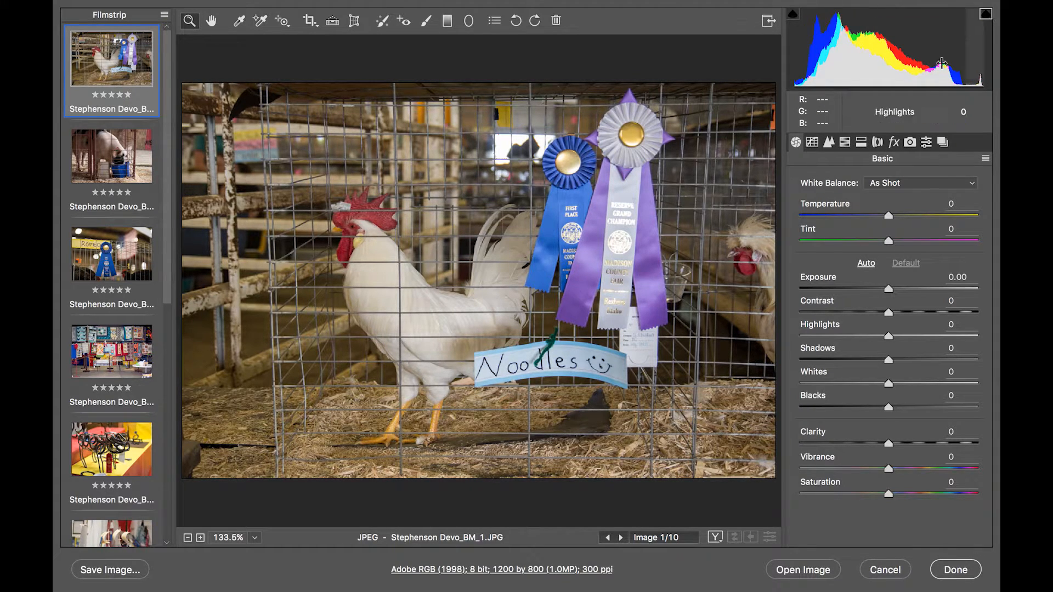
Step: Try raising the rooster photo's Exposure to +1.50, lower it to +0.15 and reset it to 0.00
drag(899, 288, 917, 289)
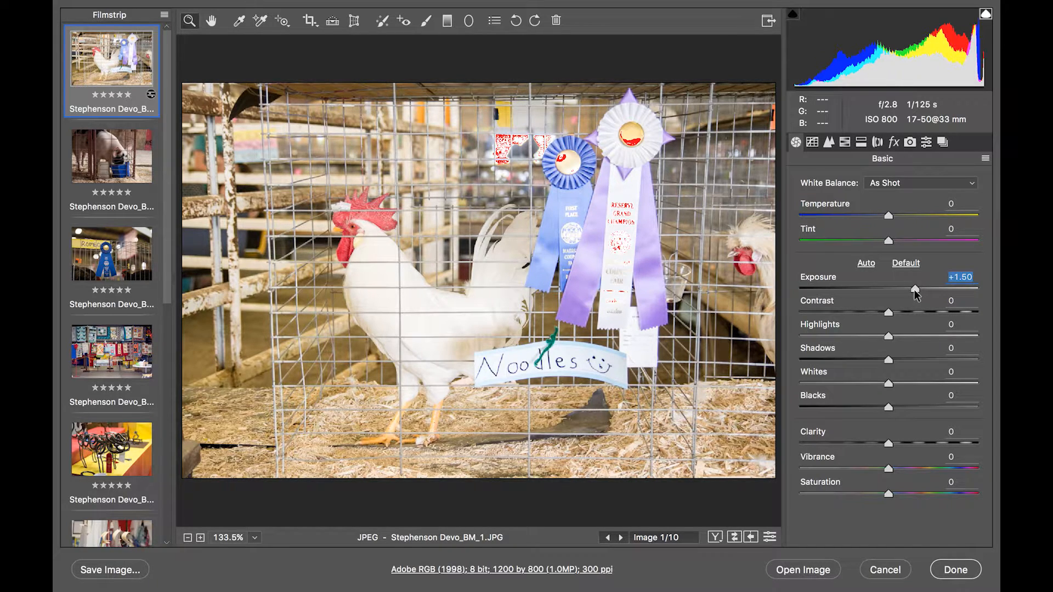
drag(916, 289, 892, 289)
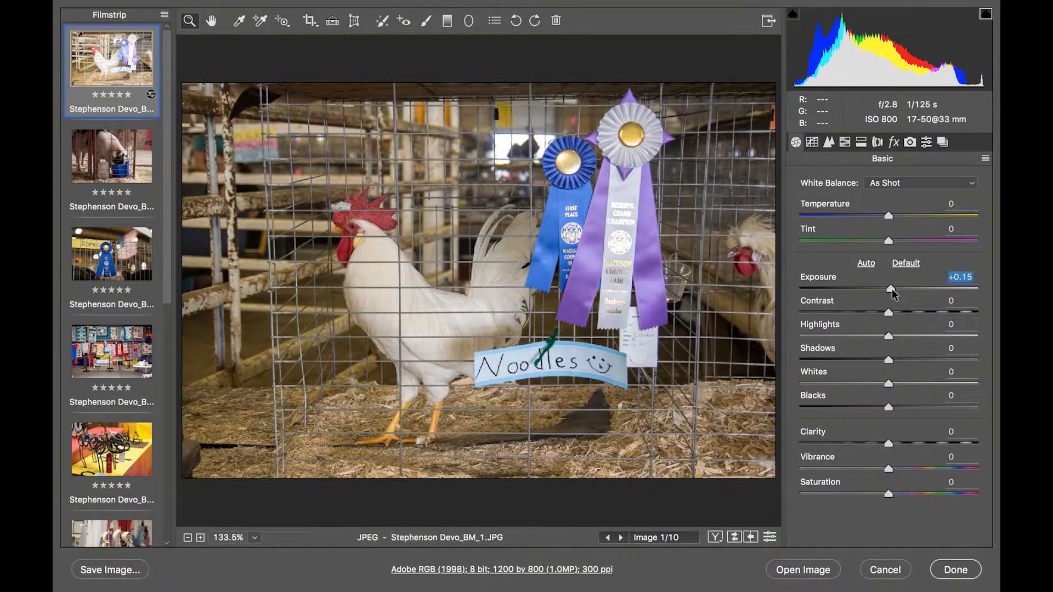
double_click(891, 289)
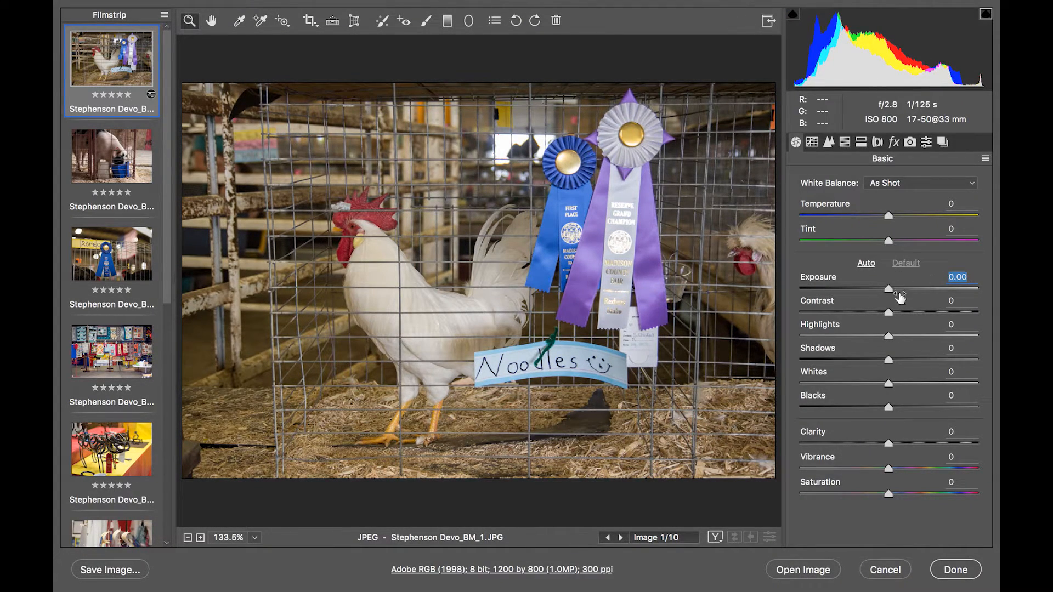
Step: Set the rooster photo's Exposure to +0.50, Contrast to +19, Highlights to -28, Shadows to +1 and Clarity to +8
drag(889, 289, 897, 288)
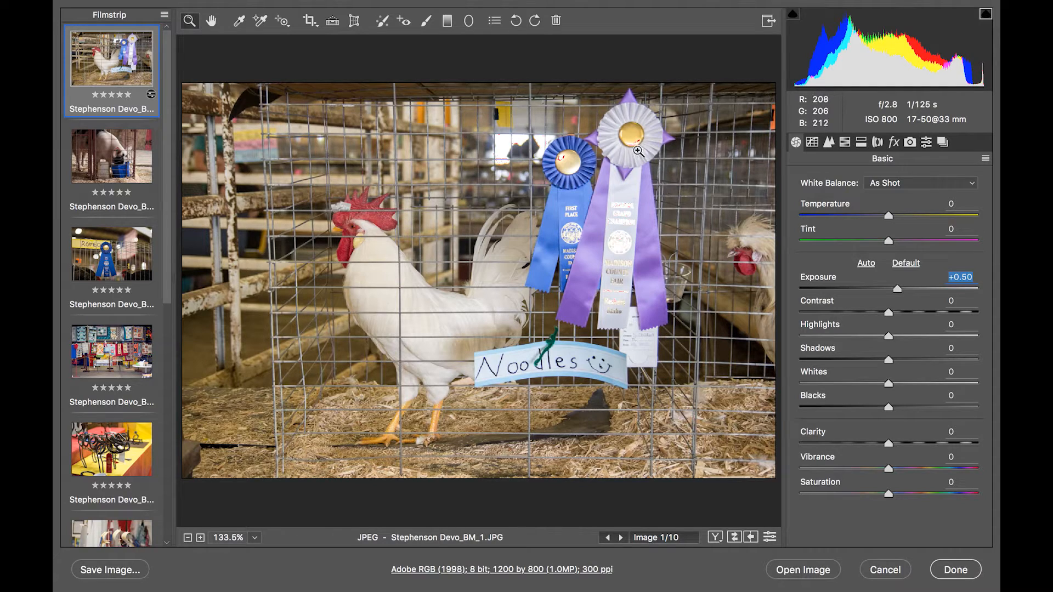
drag(891, 314, 888, 371)
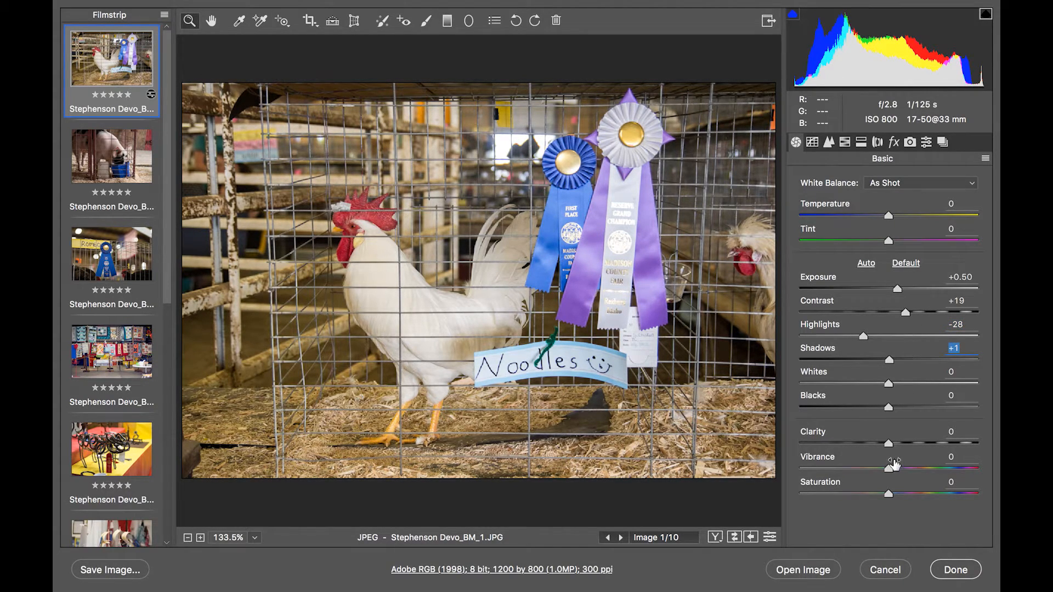
drag(896, 443, 894, 453)
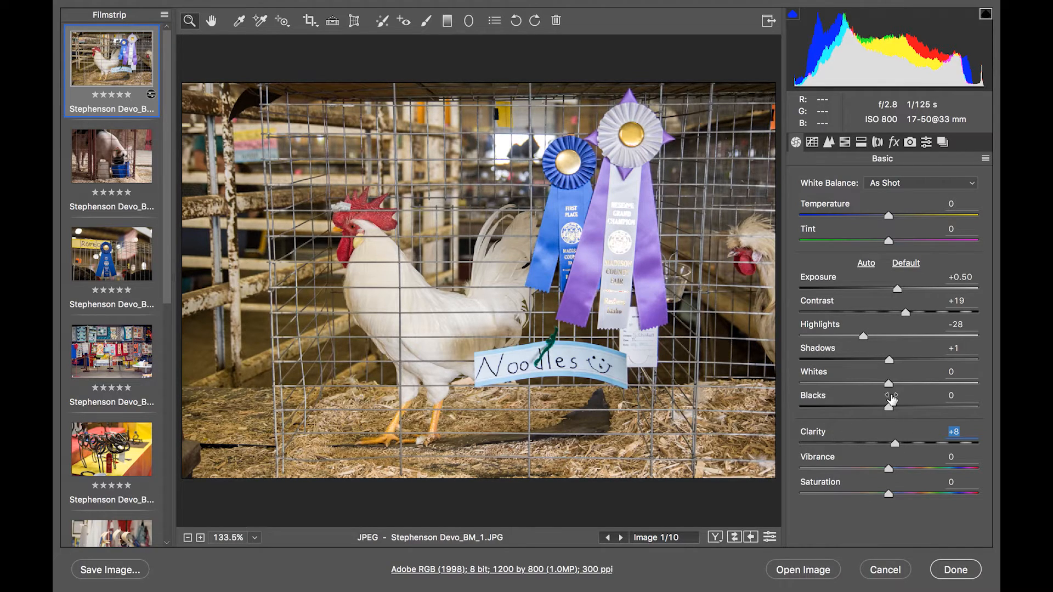
Step: Try the Auto white balance on the rooster photo, undo it, and try manual Temperature and Tint shifts before resetting both to 0
click(972, 187)
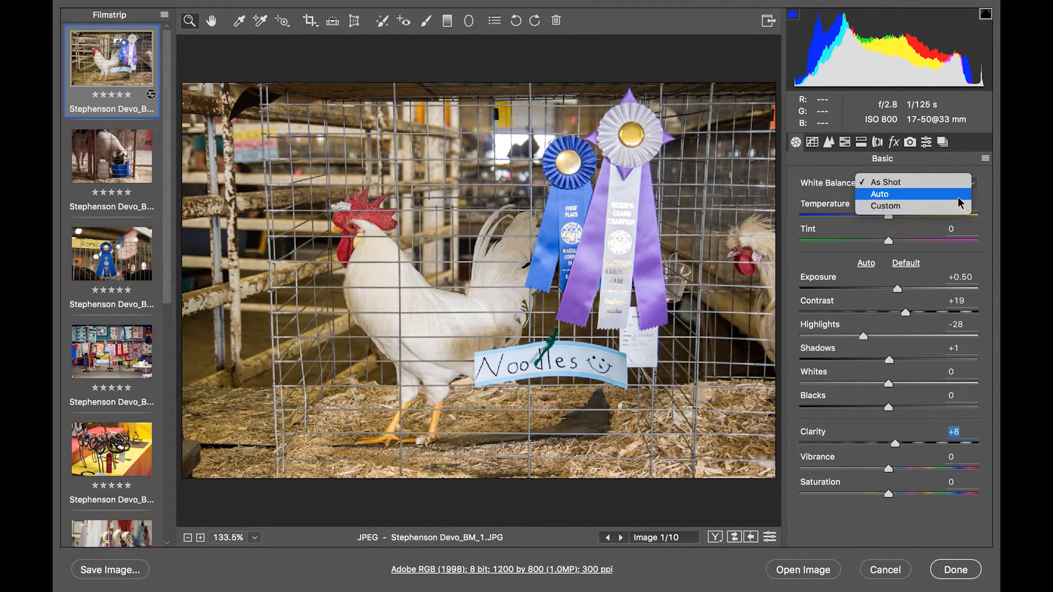
click(958, 197)
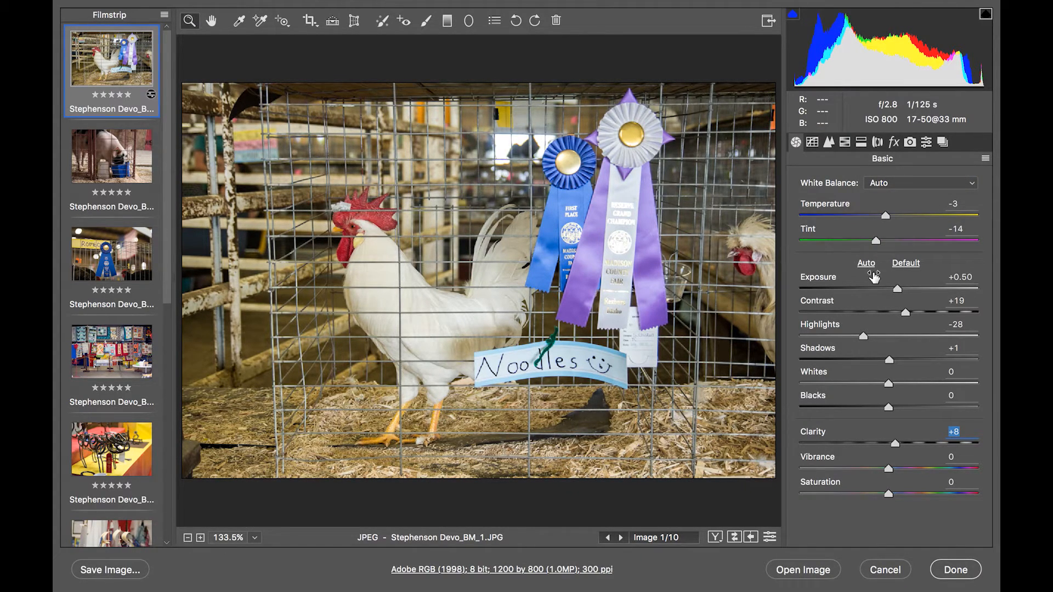
key(ctrl+z)
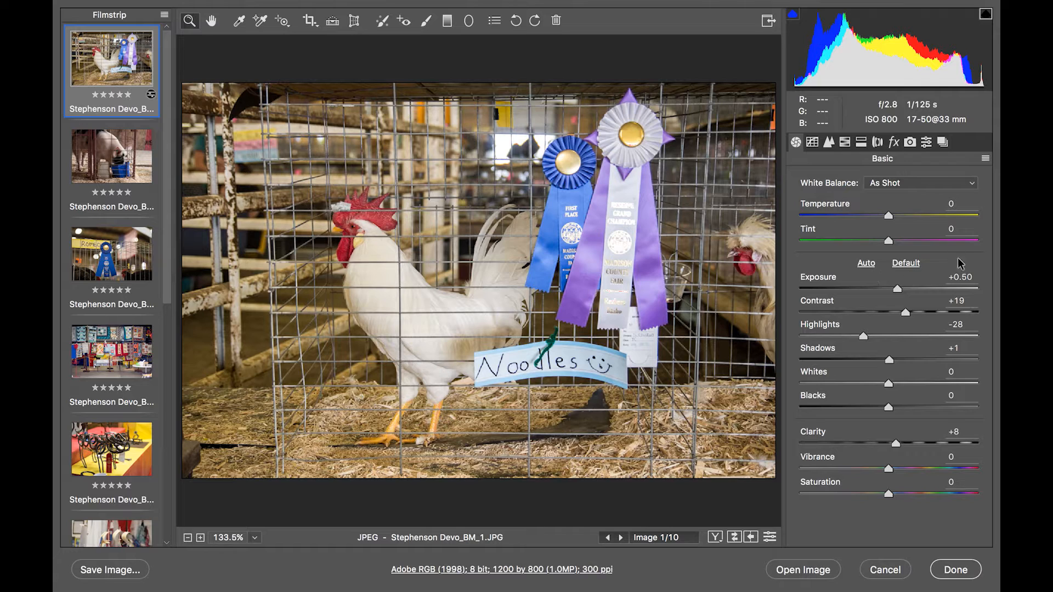
drag(891, 216, 871, 241)
double_click(881, 216)
double_click(871, 242)
Step: Select all ten photos starting from the rooster photo and open their save options with Save in New Location as the destination
click(116, 170)
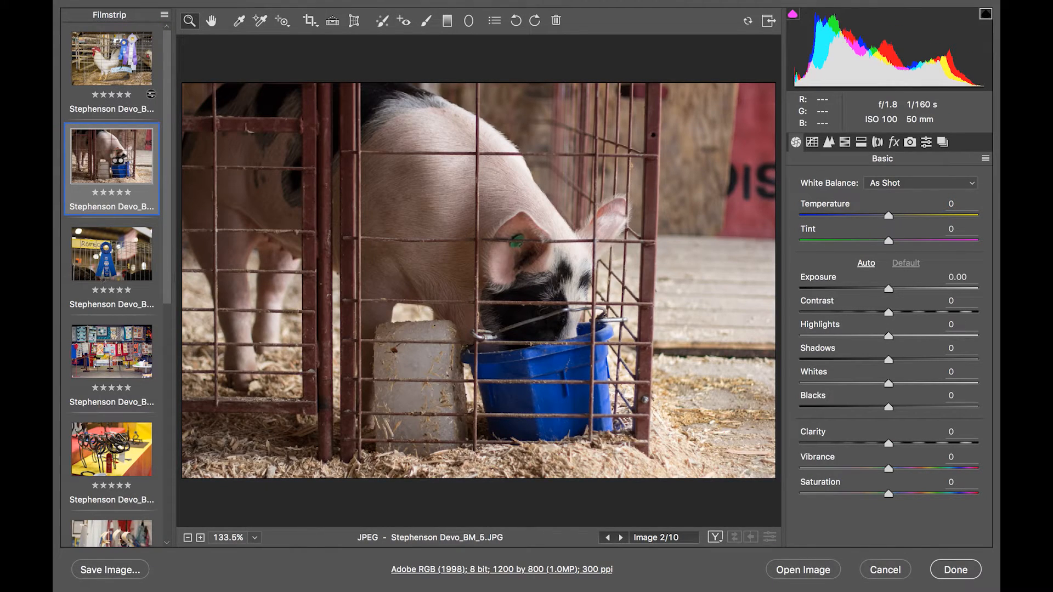
key(Down)
click(126, 83)
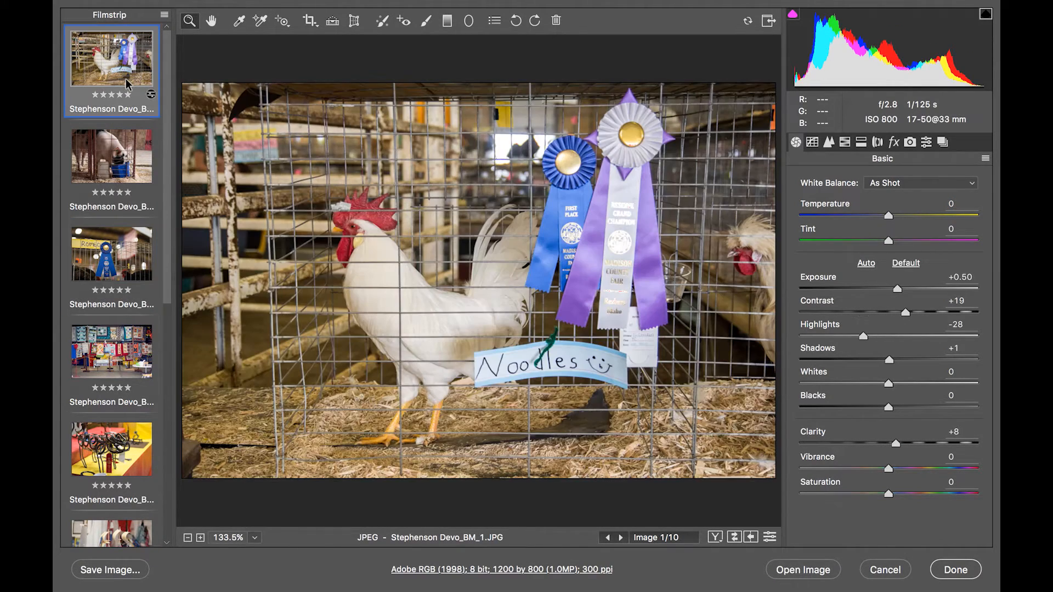
key(ctrl+a)
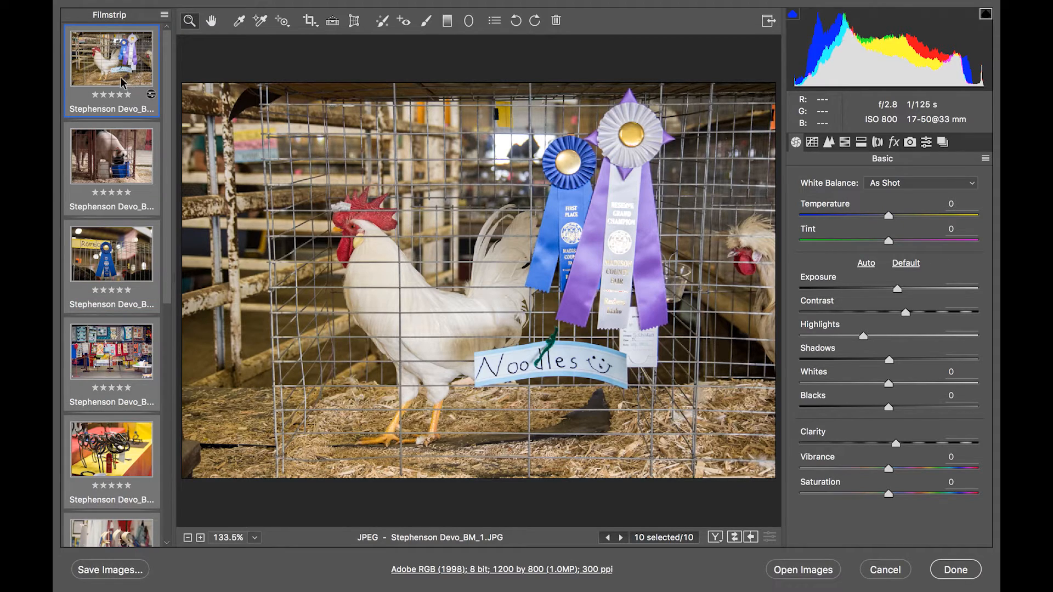
click(117, 569)
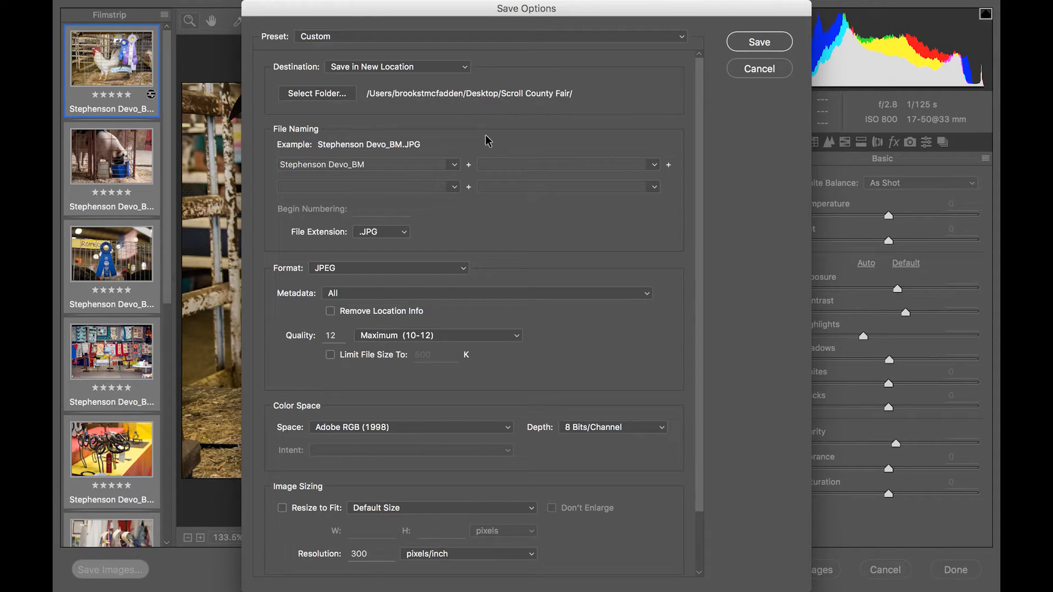
click(464, 70)
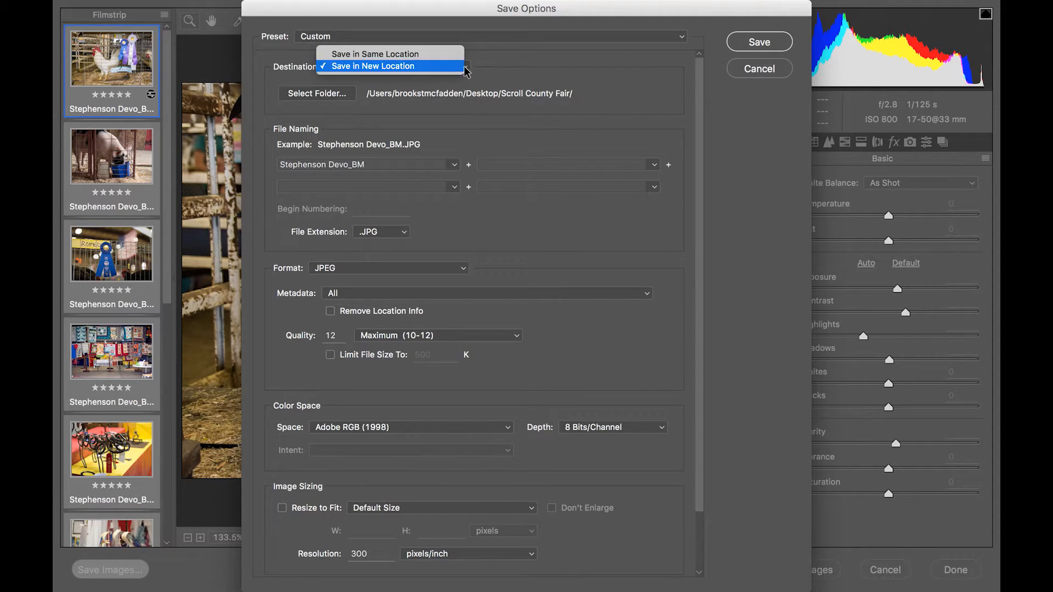
click(463, 68)
Step: Create a folder named "Scroll County Fair_BTM" on the Desktop and choose it as the save destination
click(341, 94)
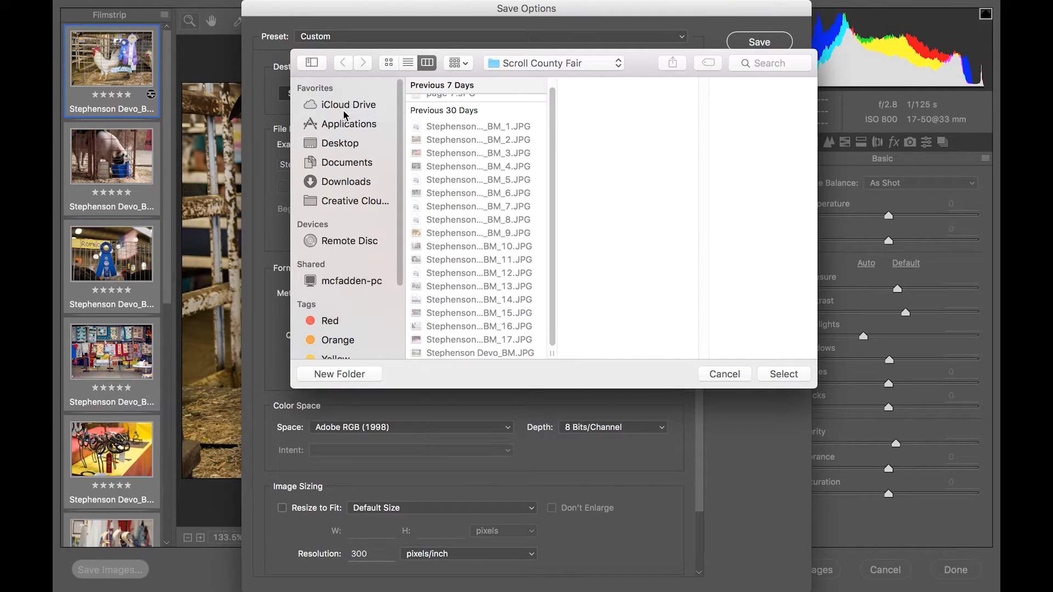
click(336, 143)
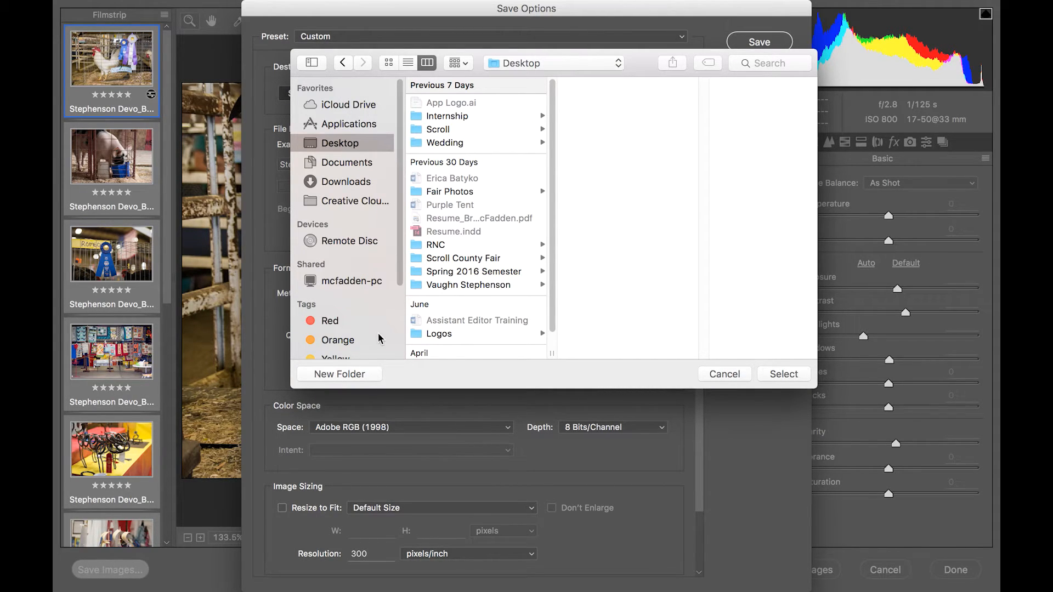
click(358, 375)
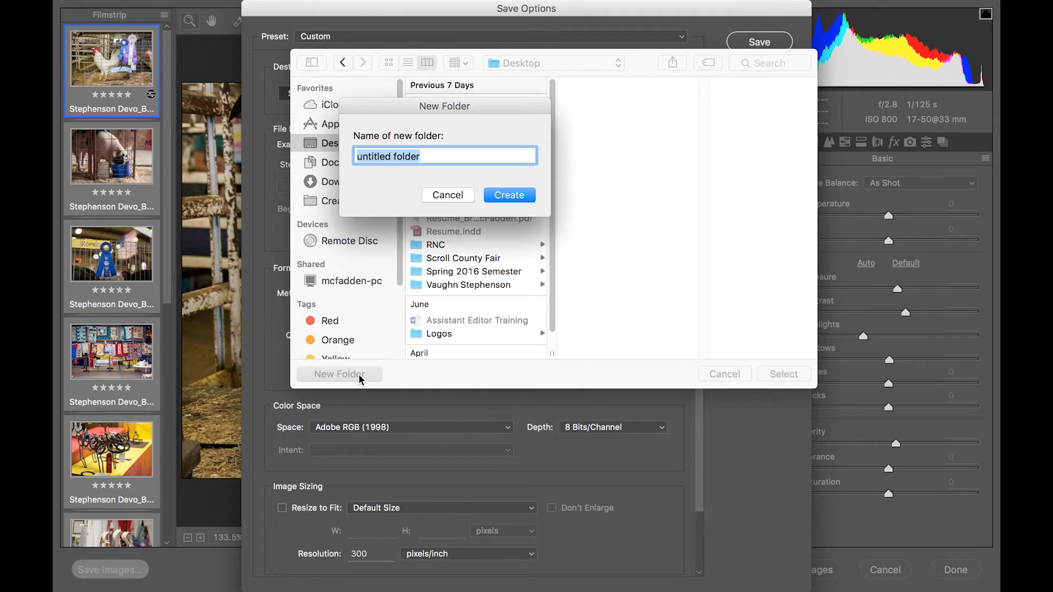
text(SCroll County )
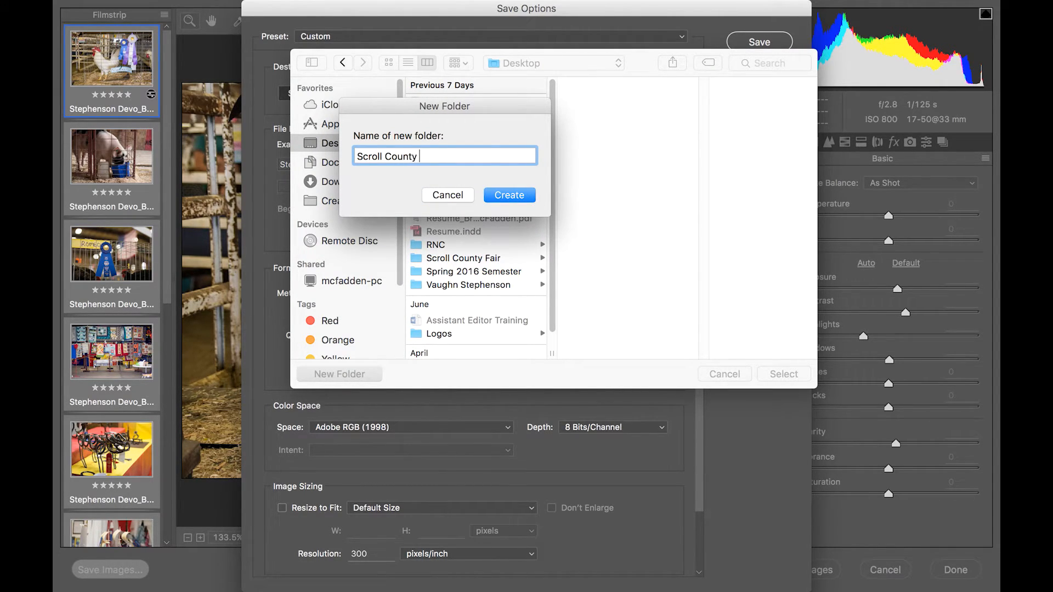
text(Fair_BTM)
click(502, 196)
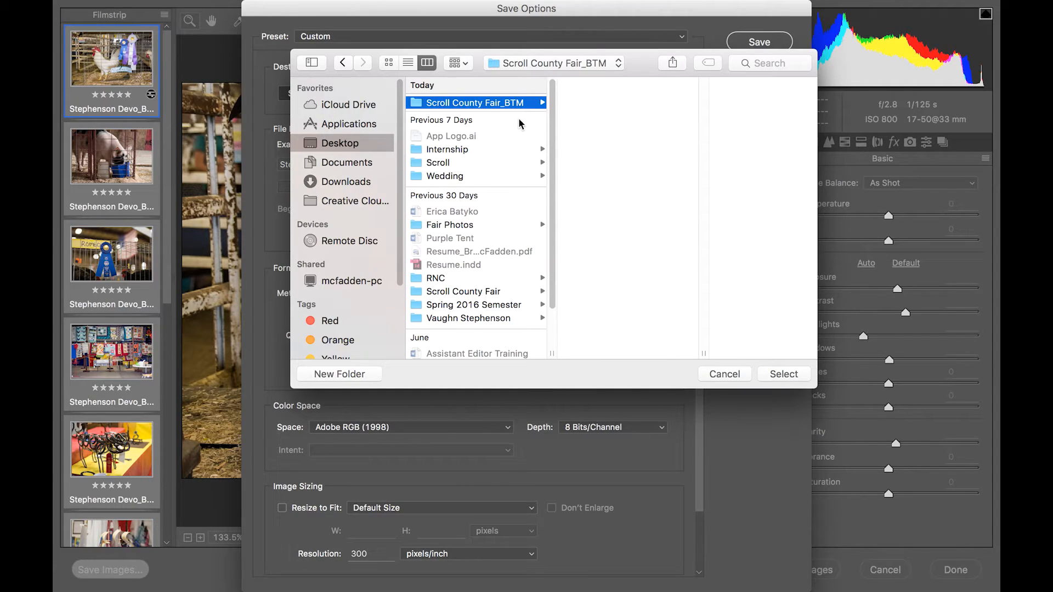
key(Return)
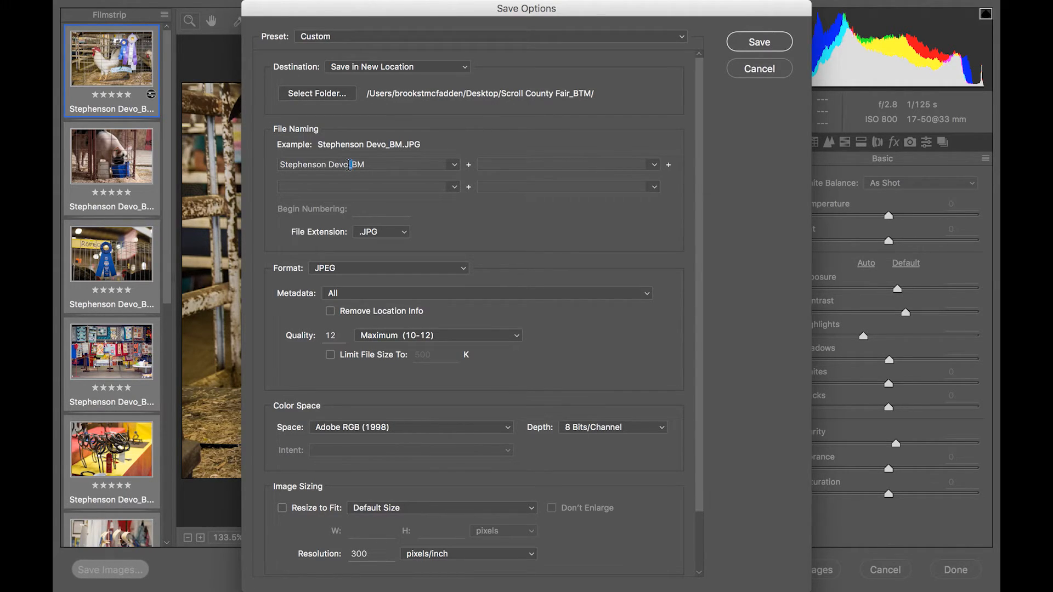
Step: Change the file name for the saved photos to "Scroll County Fair_BTM"
drag(345, 165, 294, 163)
key(BackSpace)
key(BackSpace)
key(BackSpace)
key(BackSpace)
text(Sco)
key(BackSpace)
text(roll Count)
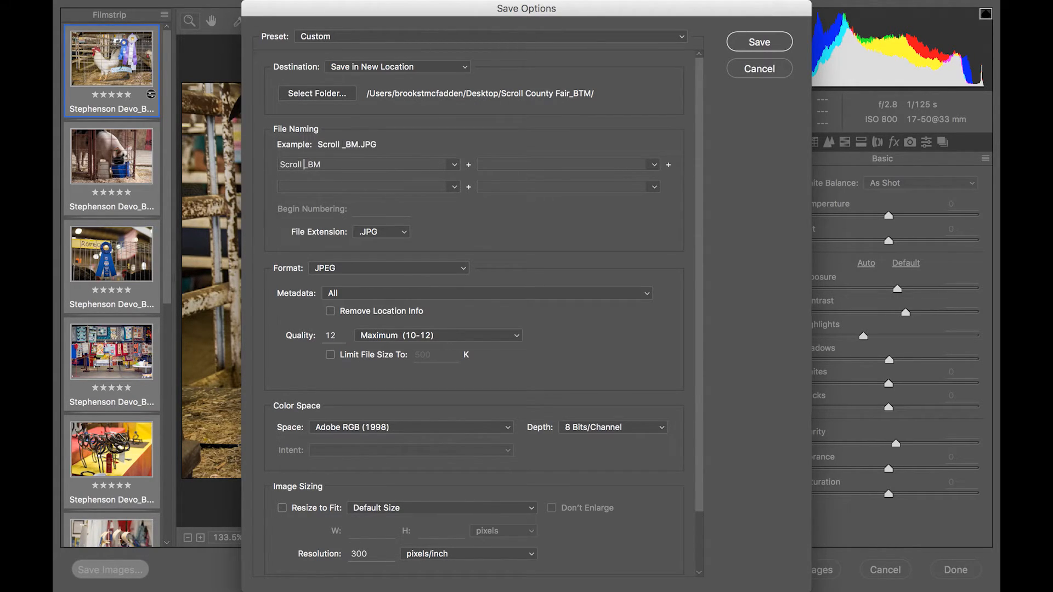
text(y Fair)
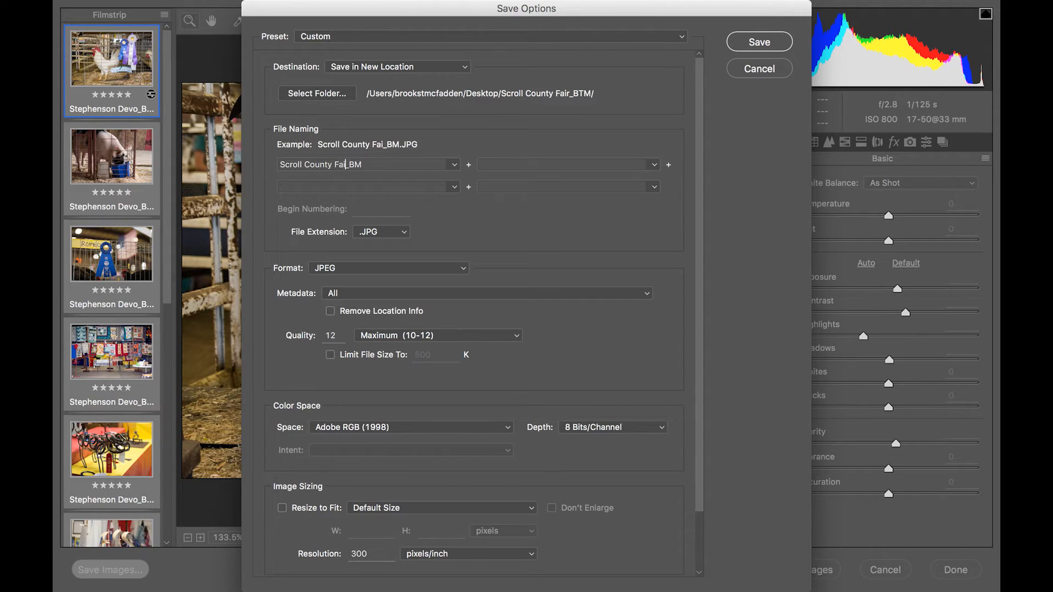
click(357, 165)
text(T)
Step: Choose the .JPG file extension, JPEG format and Maximum (10-12) quality for the saved photos
click(403, 236)
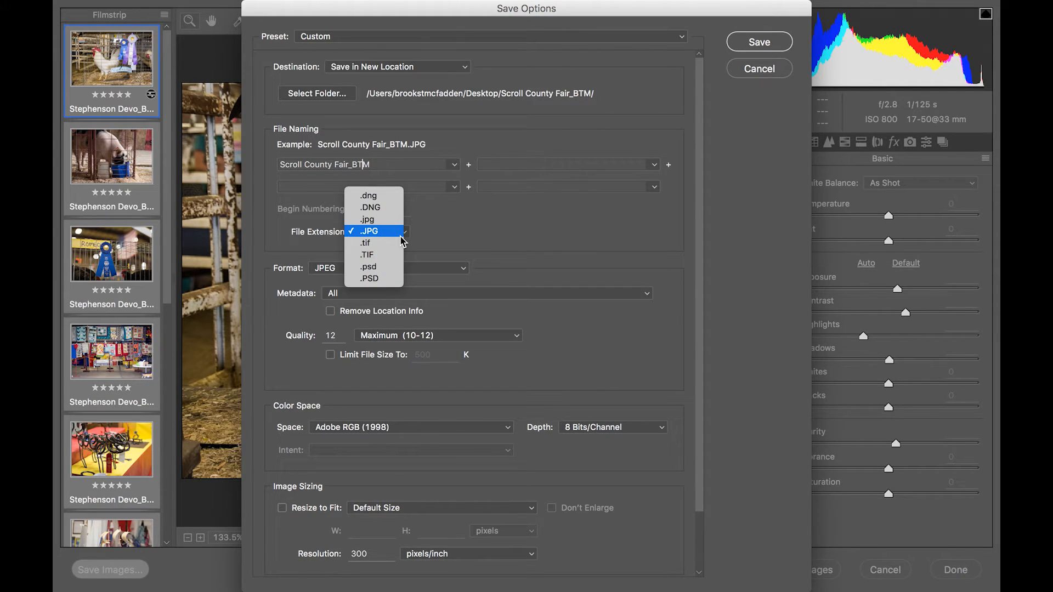
click(401, 236)
click(447, 269)
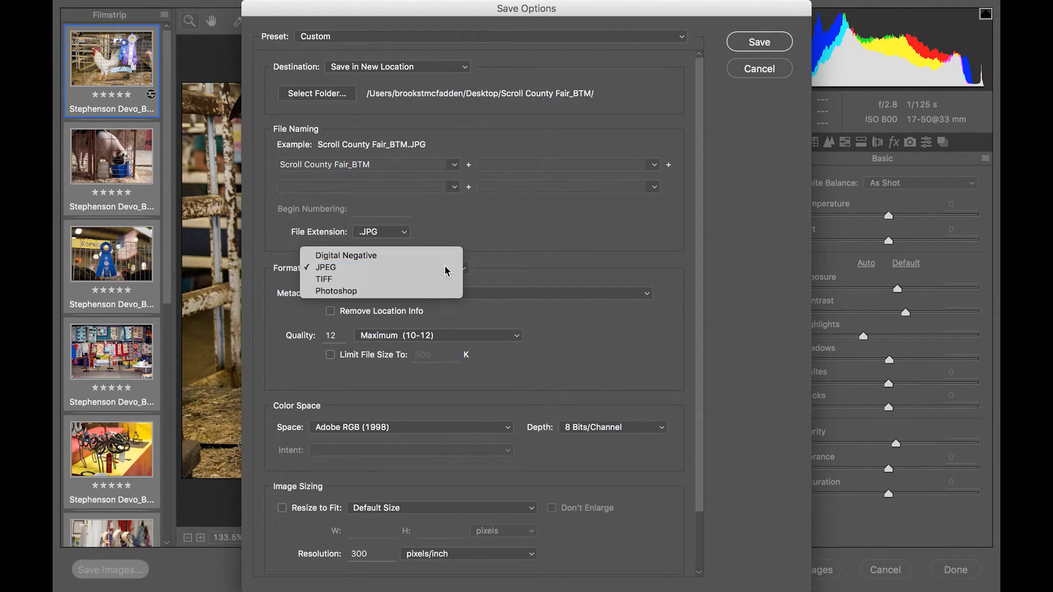
click(447, 269)
scroll(477, 268, down, 3)
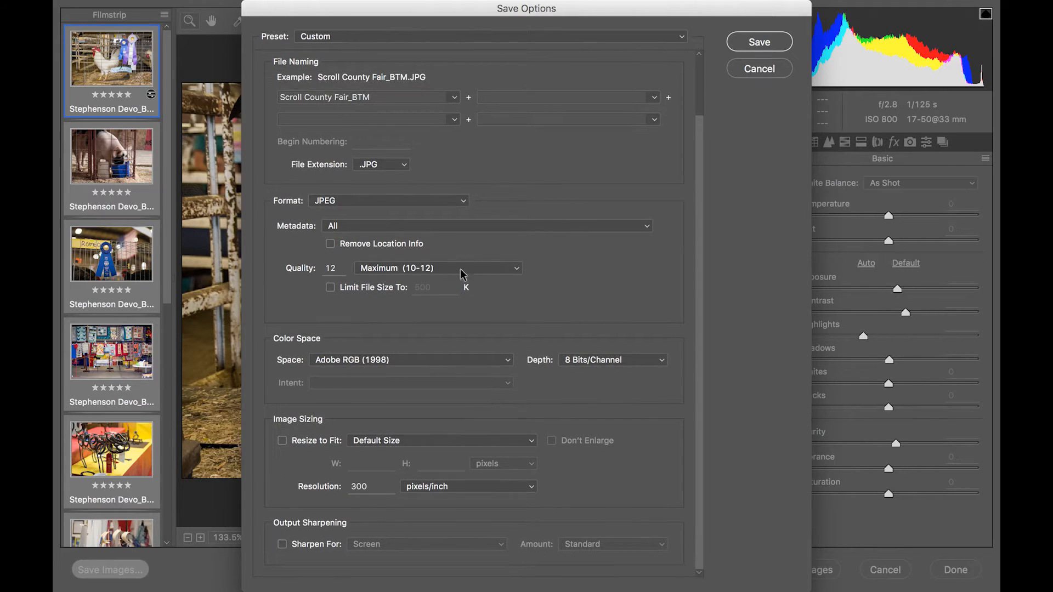
click(435, 273)
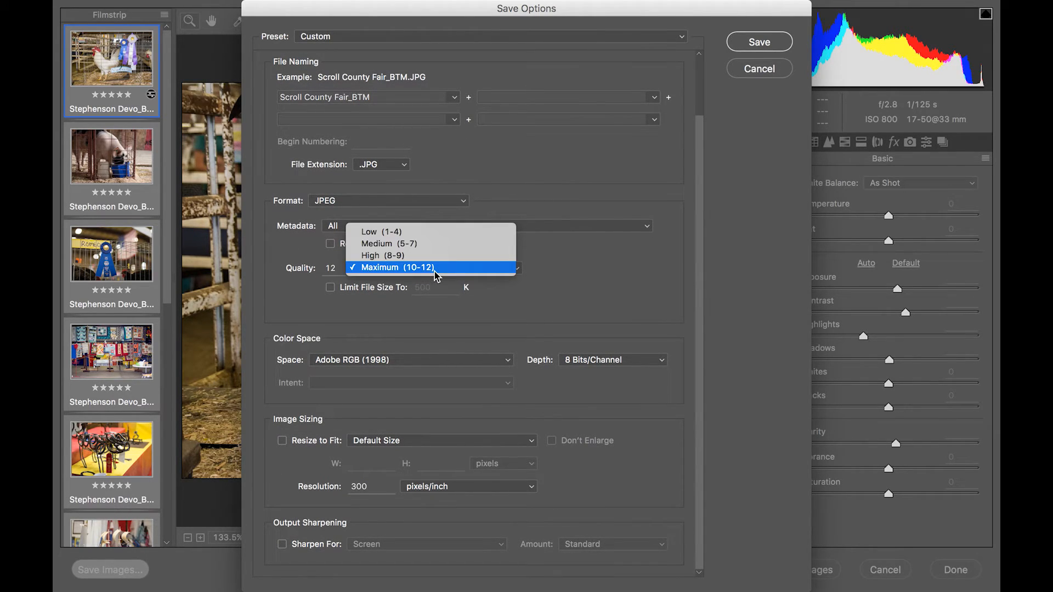
click(436, 269)
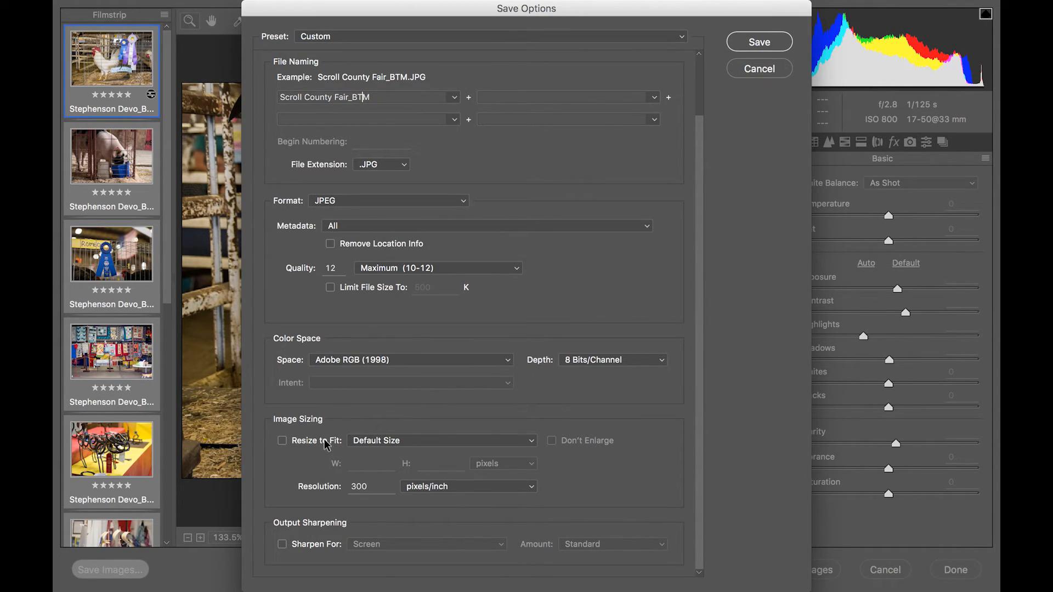
Step: Save the ten photos with Resize to Fit turned off and finish the Camera Raw session, keeping the edits
click(282, 440)
click(282, 440)
click(759, 42)
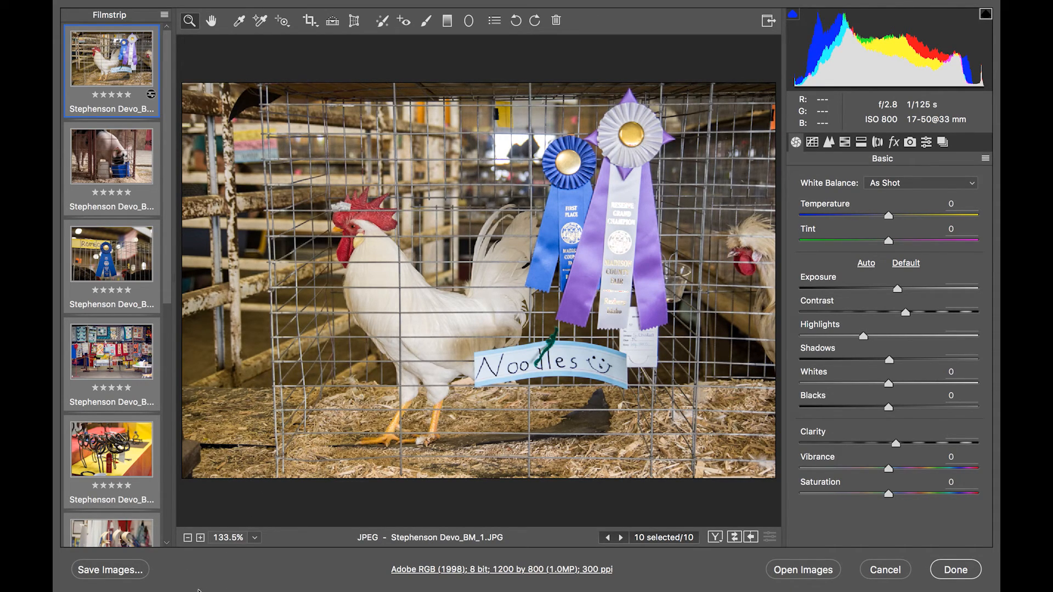
click(953, 570)
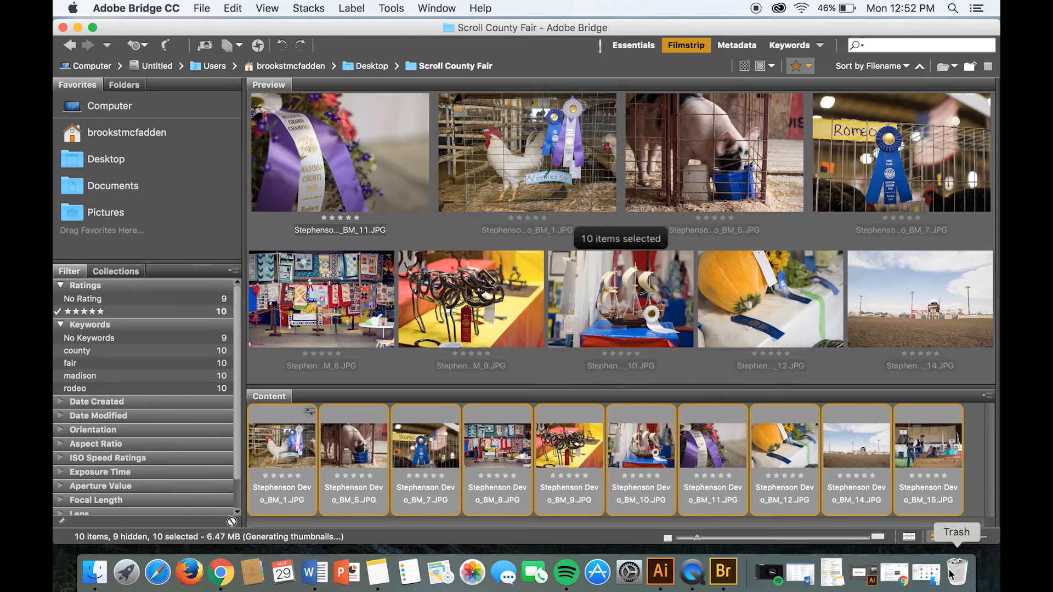
Step: Minimize Bridge, open the Scroll County Fair_BTM folder from the Desktop in full screen in Finder and enlarge its photo preview area
click(78, 27)
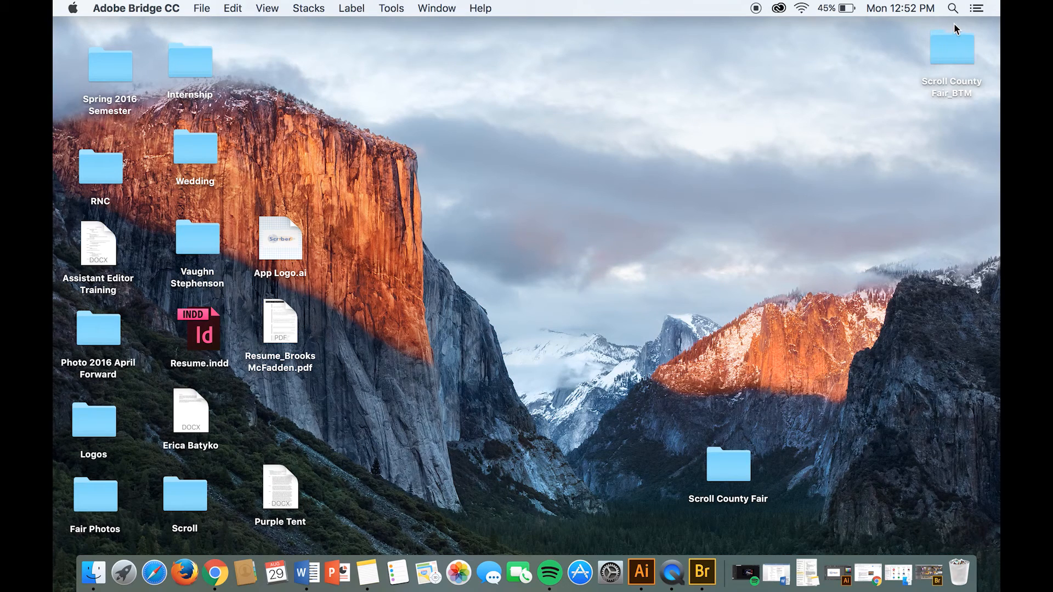
double_click(959, 53)
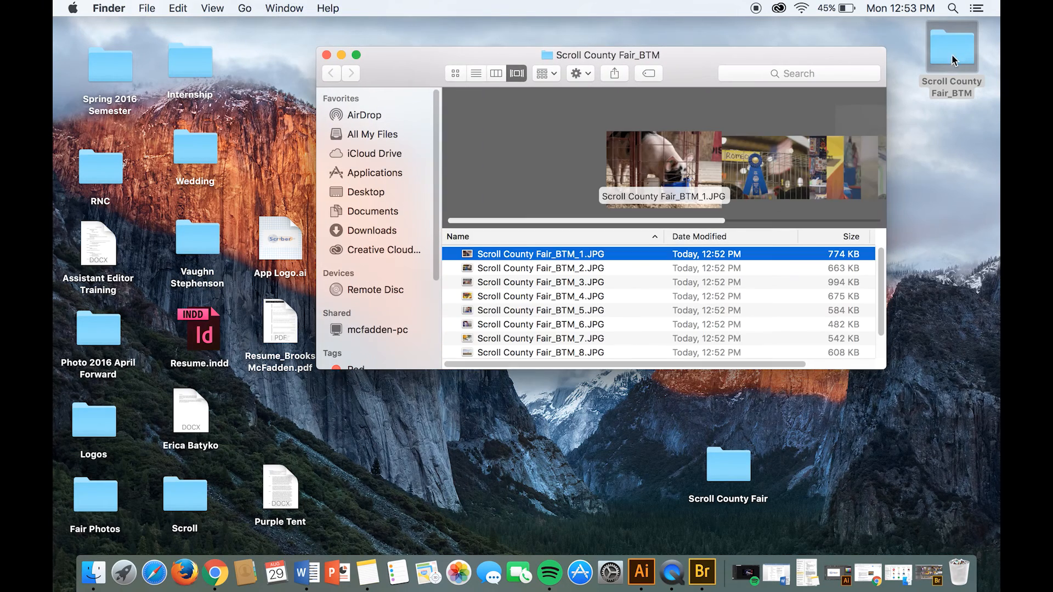
click(355, 55)
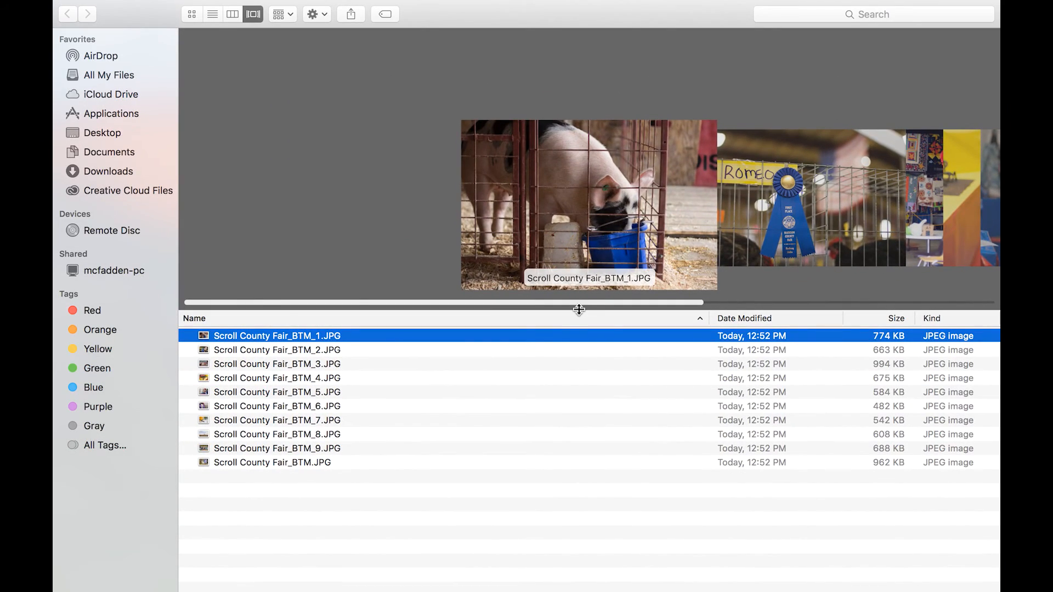
drag(579, 310, 564, 480)
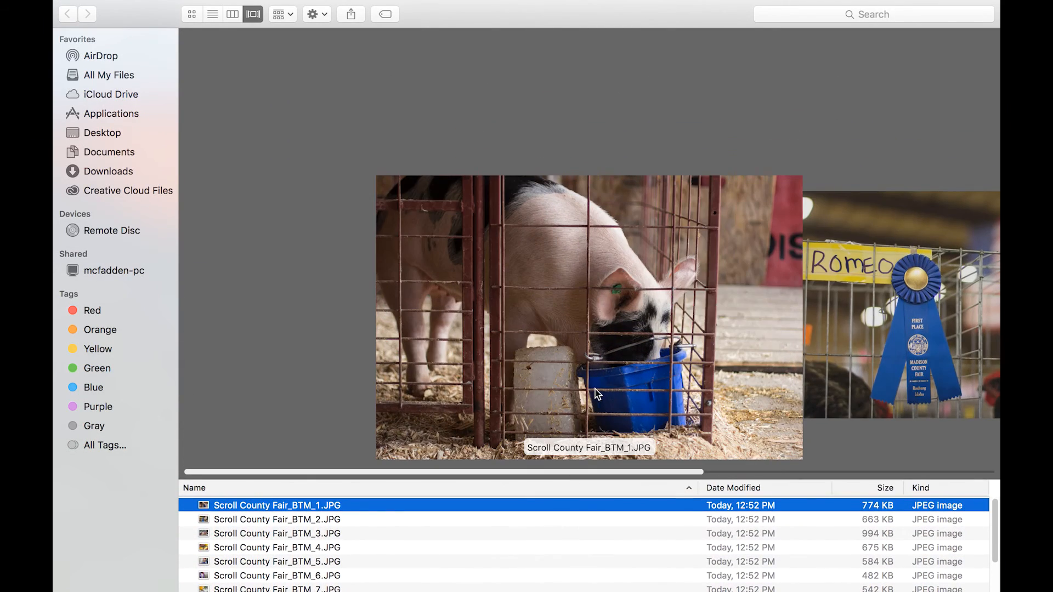
Step: Browse back and forth through the saved, renamed photos in the folder, and return the Finder window to its normal size
scroll(597, 393, down, 8)
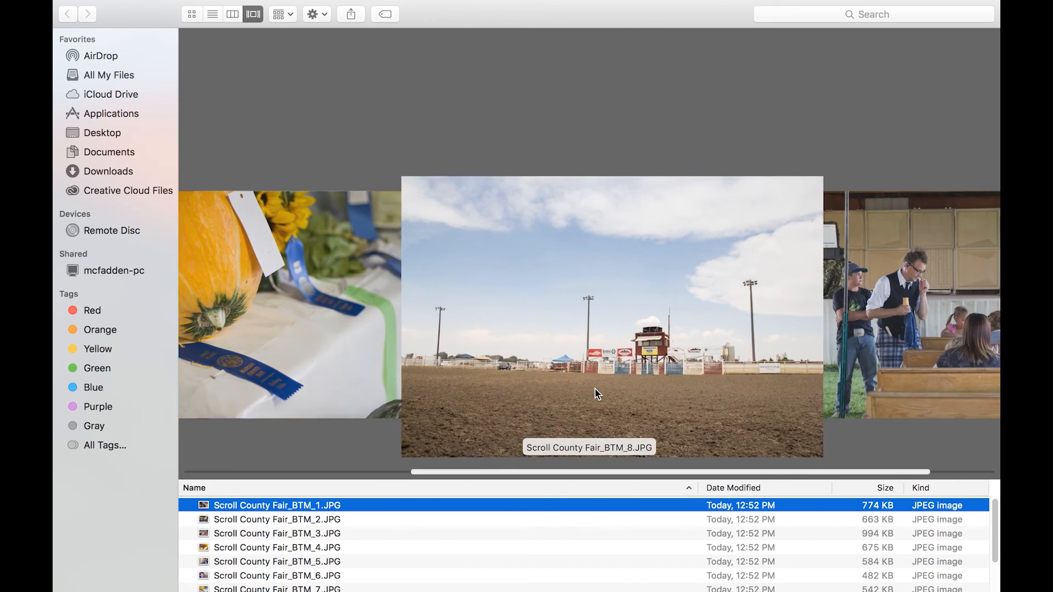
scroll(595, 390, down, 2)
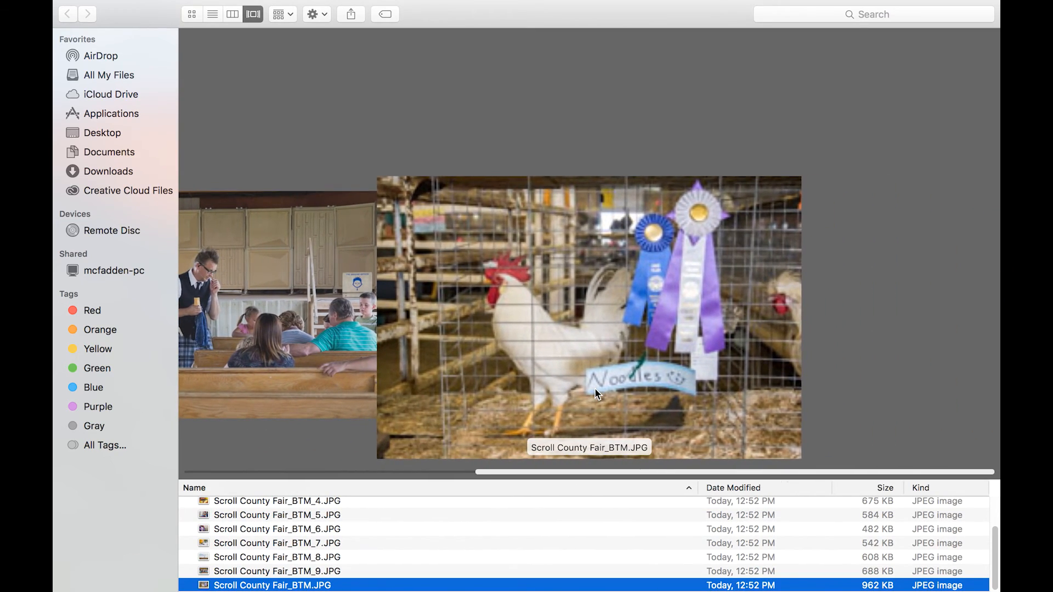
scroll(595, 388, up, 3)
scroll(594, 387, up, 3)
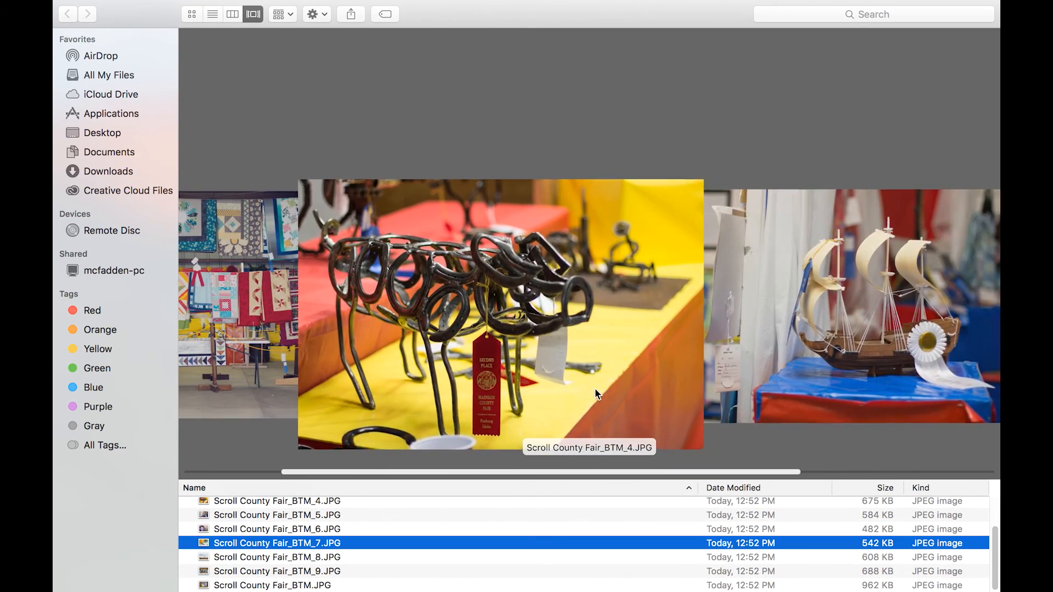
scroll(598, 393, up, 3)
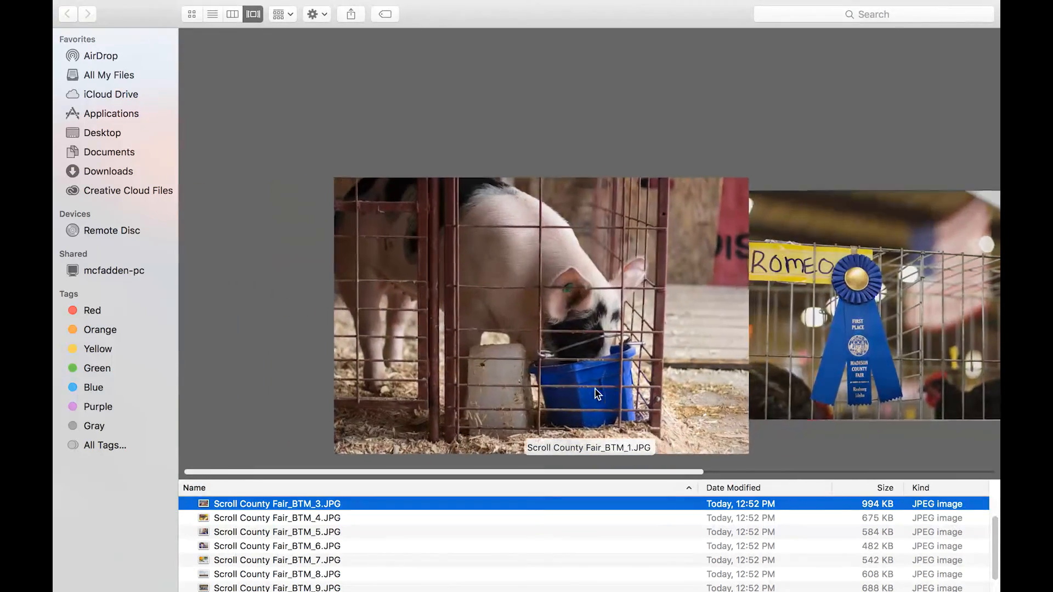
scroll(594, 389, down, 2)
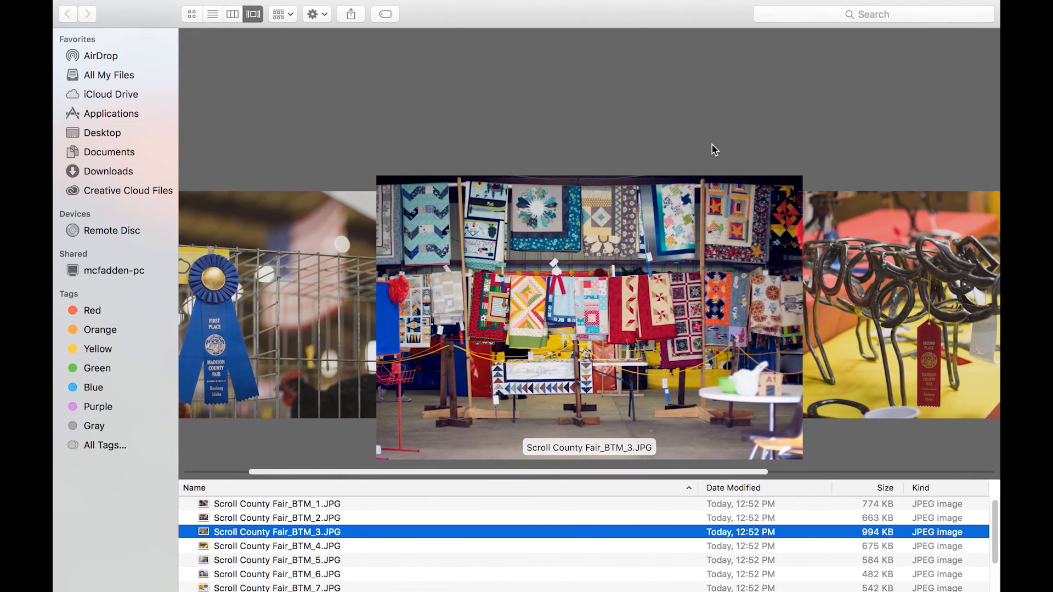
mouse_move(284, 4)
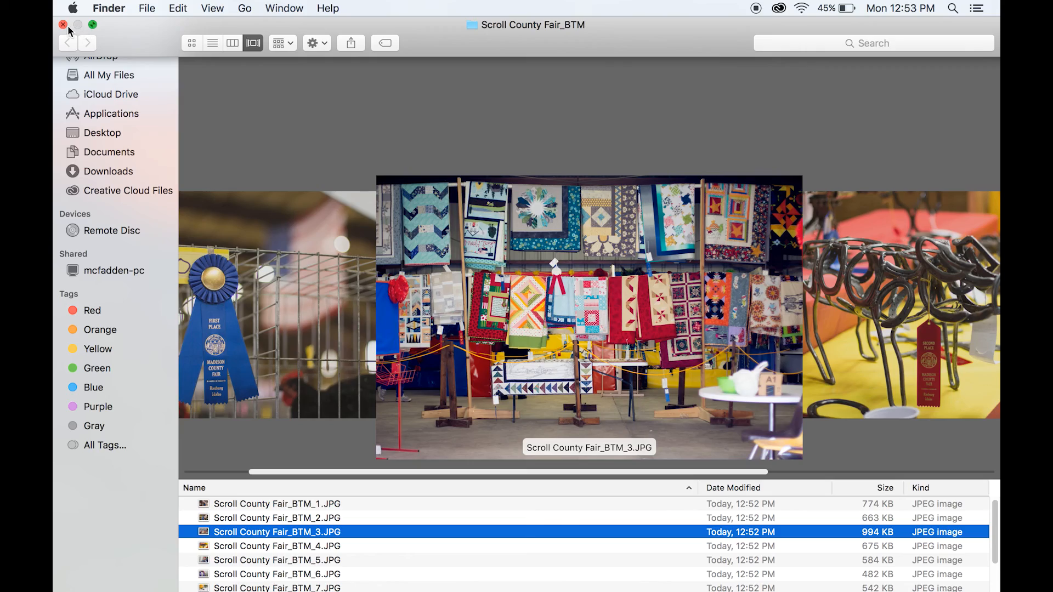
click(92, 25)
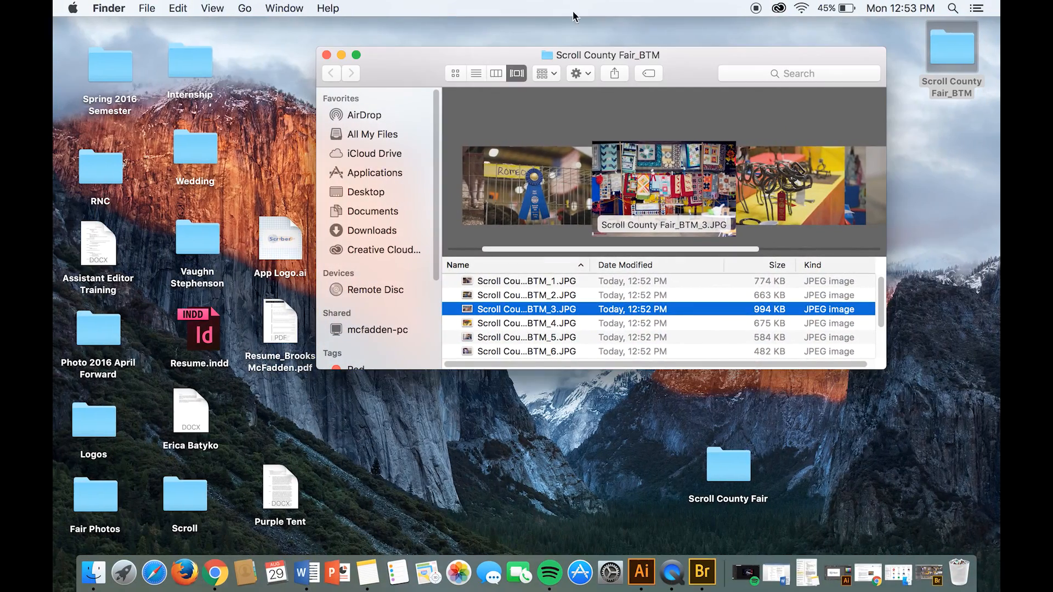